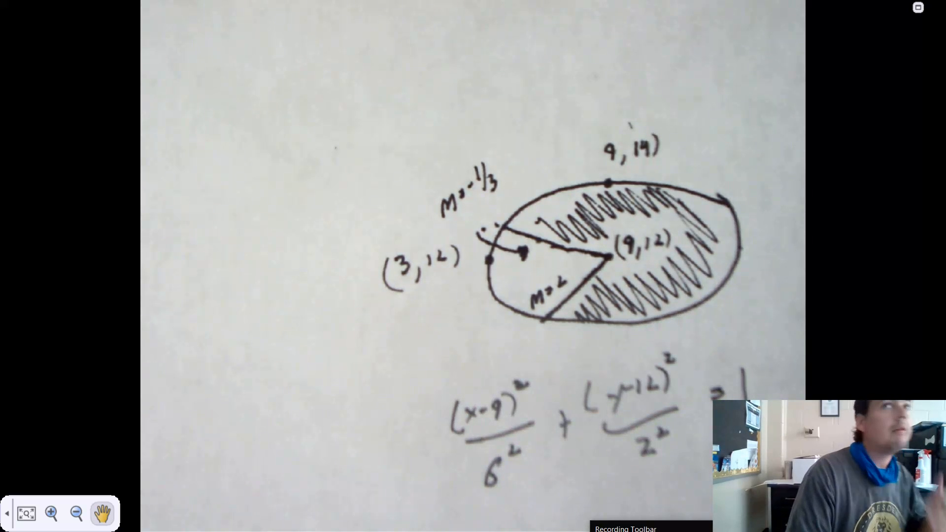
# Take the live camera image of the ellipse sketch out of full screen and move its window aside on the desktop.
pyautogui.press('super')
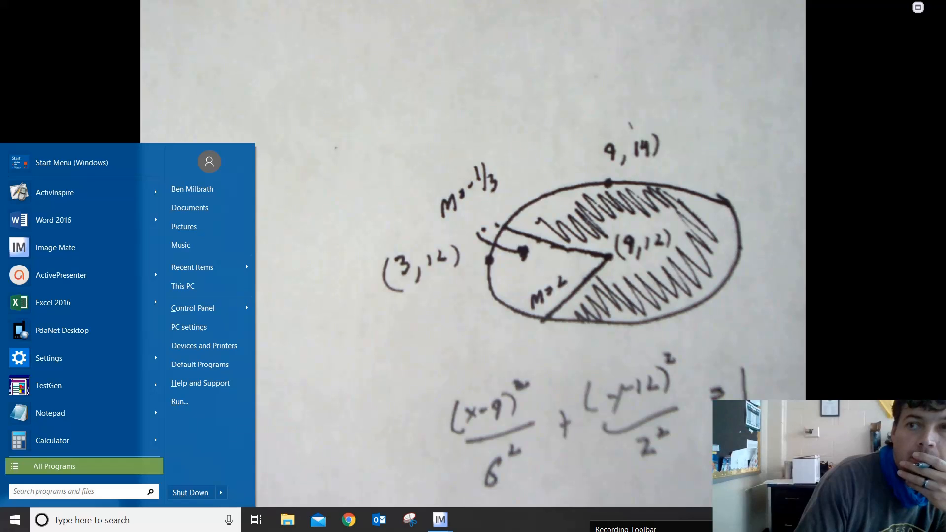
pyautogui.click(917, 7)
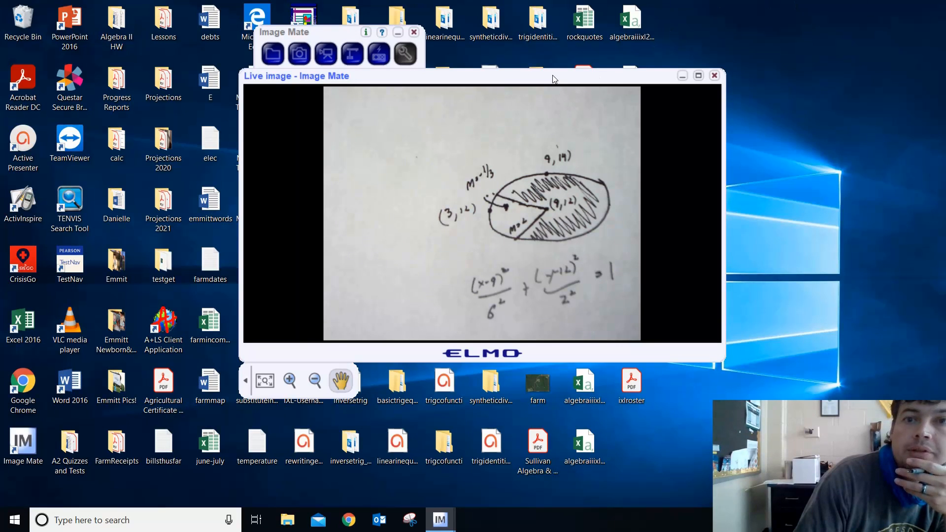
pyautogui.moveTo(554, 79); pyautogui.dragTo(788, 11)
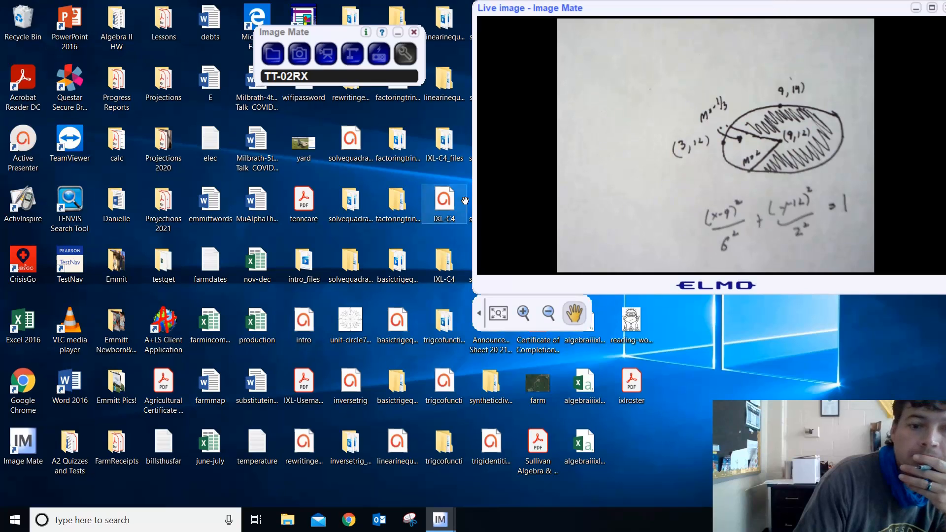
# Switch to Google Chrome, go to desmos.com and open the Graphing Calculator.
pyautogui.click(352, 522)
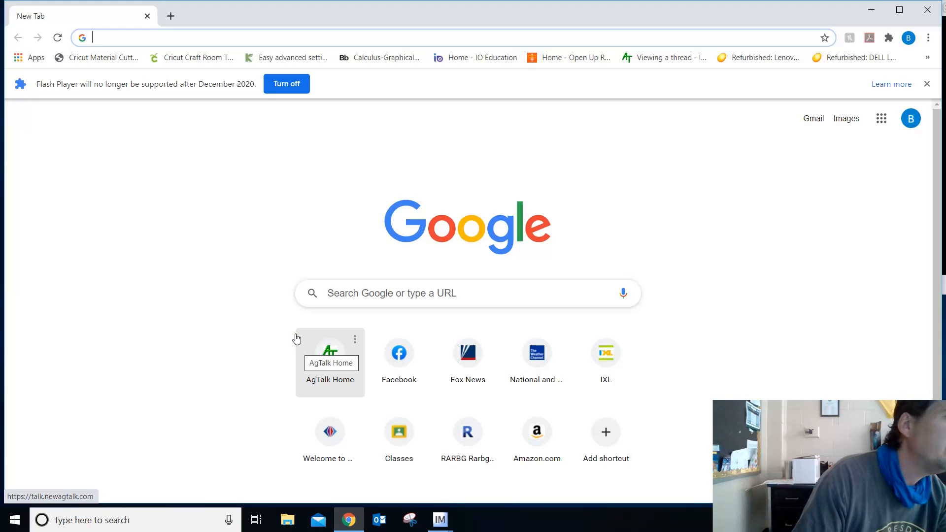
pyautogui.write('desmos.com')
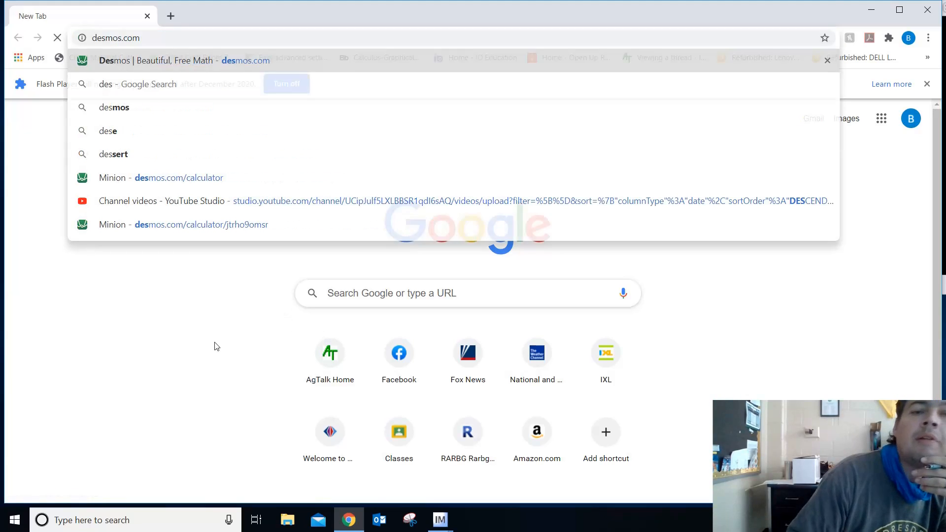
pyautogui.press('Return')
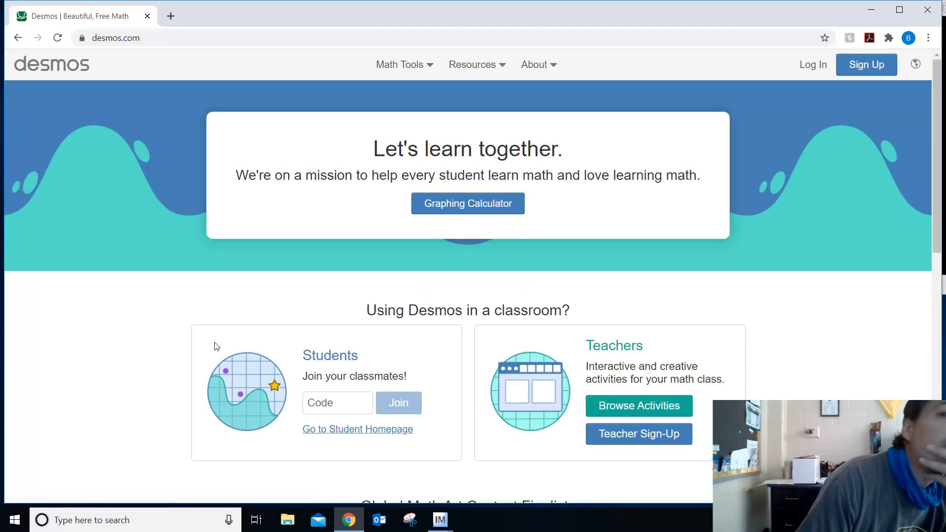
pyautogui.click(512, 202)
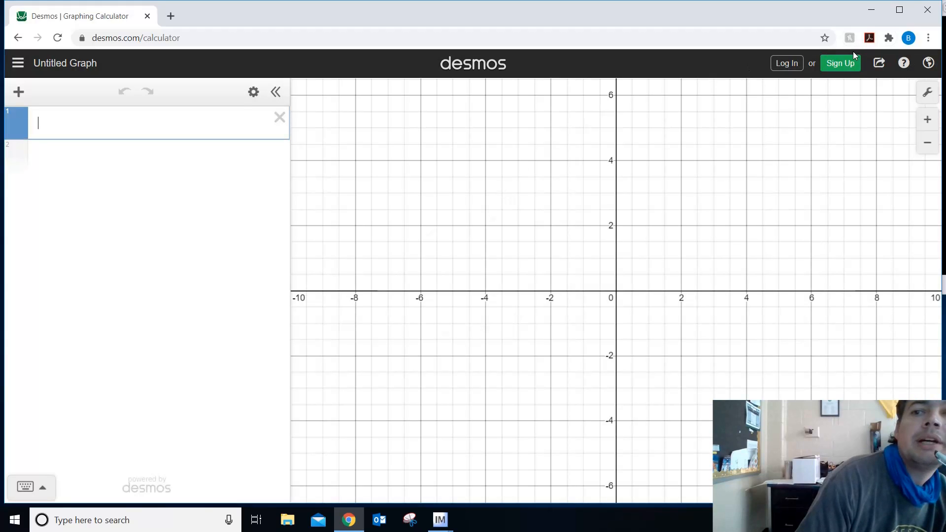
# Log in to Desmos through Google, choosing the personal Gmail account.
pyautogui.click(794, 64)
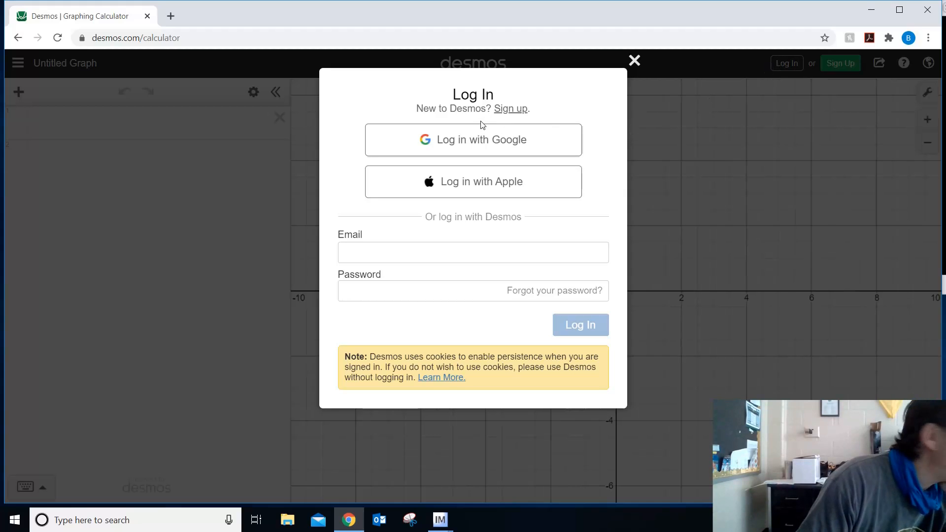
pyautogui.click(478, 140)
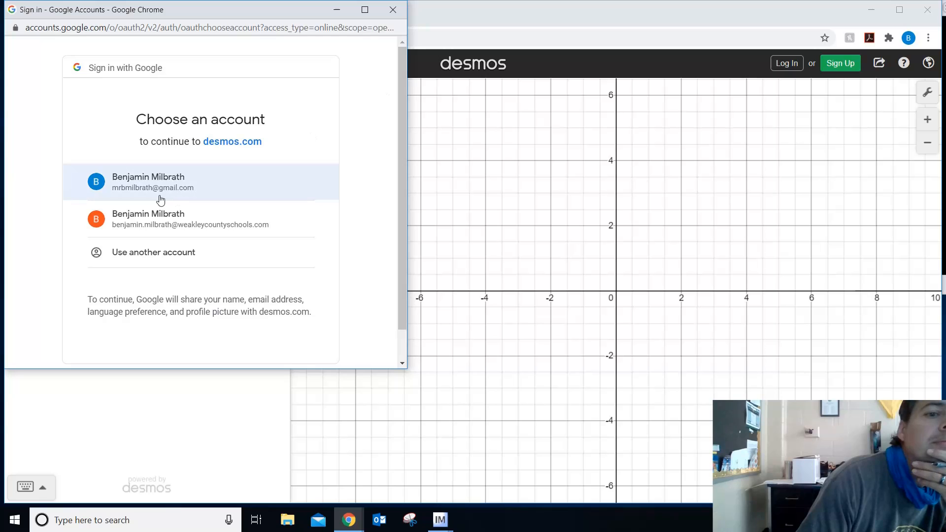
pyautogui.click(154, 190)
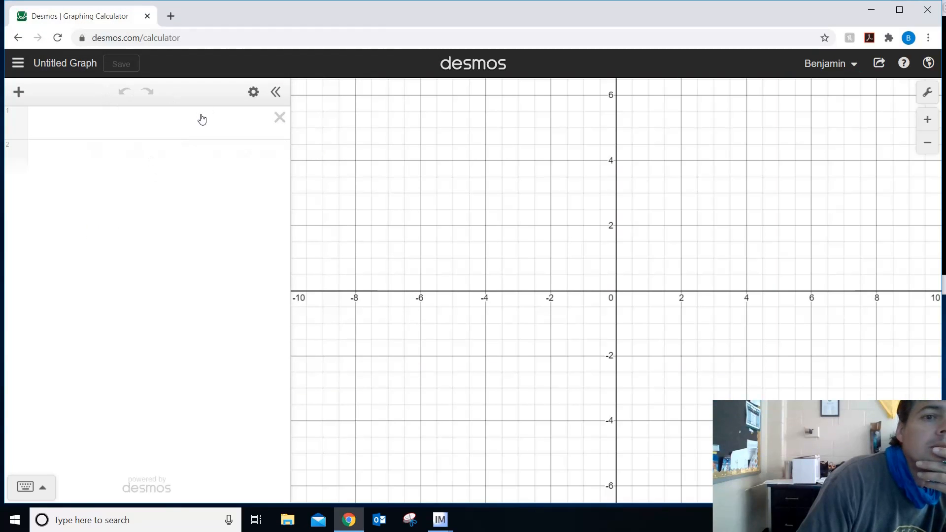
pyautogui.click(202, 119)
pyautogui.write('hjgj')
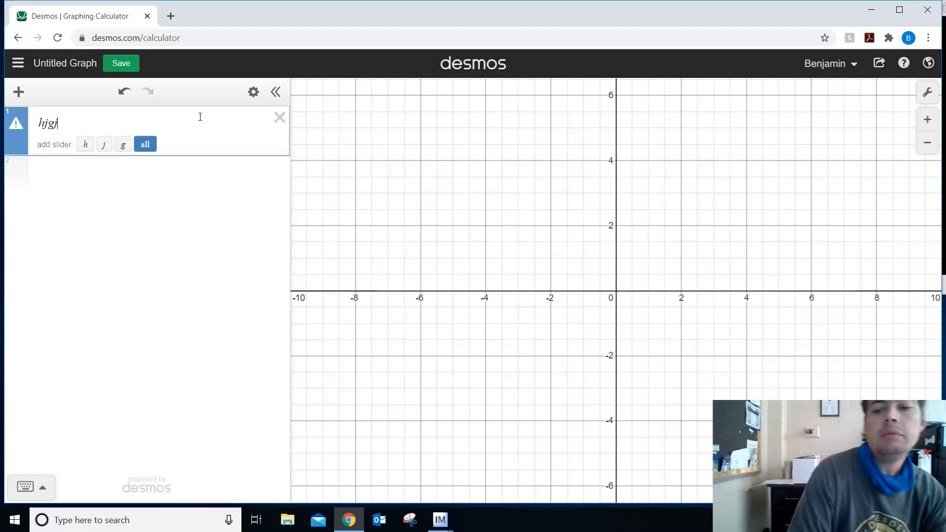
pyautogui.press('BackSpace')
pyautogui.press('BackSpace')
pyautogui.press('BackSpace')
pyautogui.press('BackSpace')
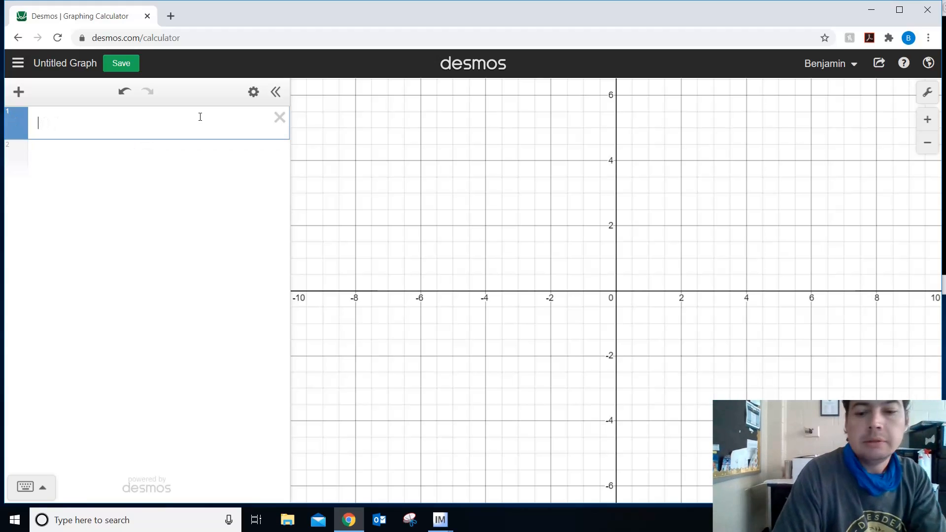
# Graph the ellipse (x-9)^2/36 + (y-12)^2/4 = 1 in the first expression.
pyautogui.write('(x-9)')
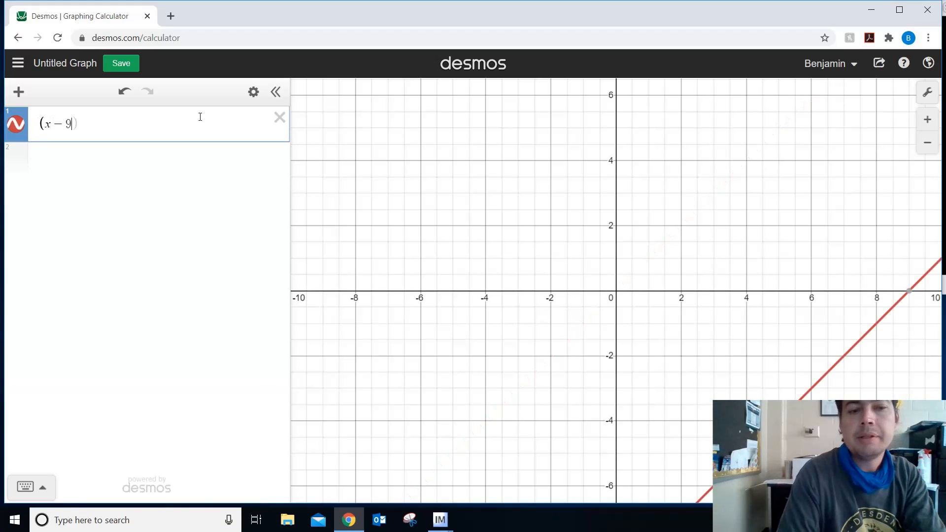
pyautogui.write('^2')
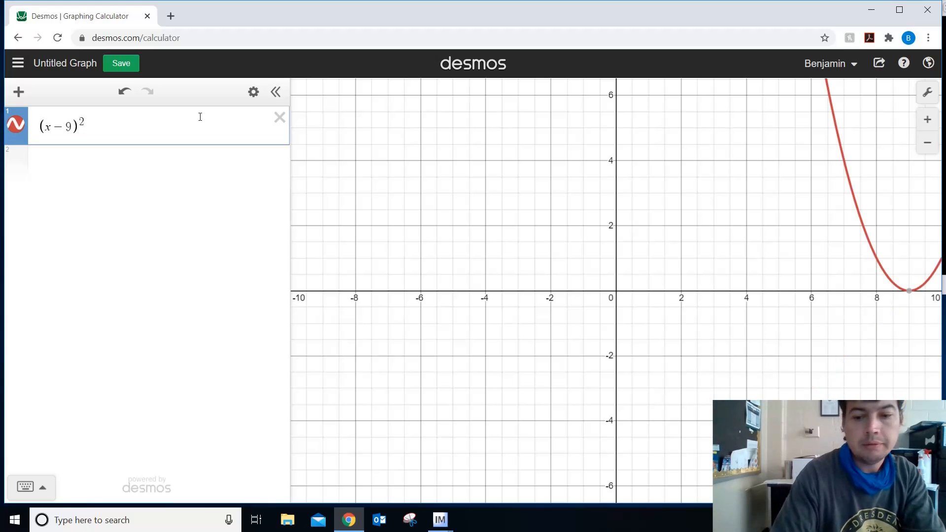
pyautogui.write('/36')
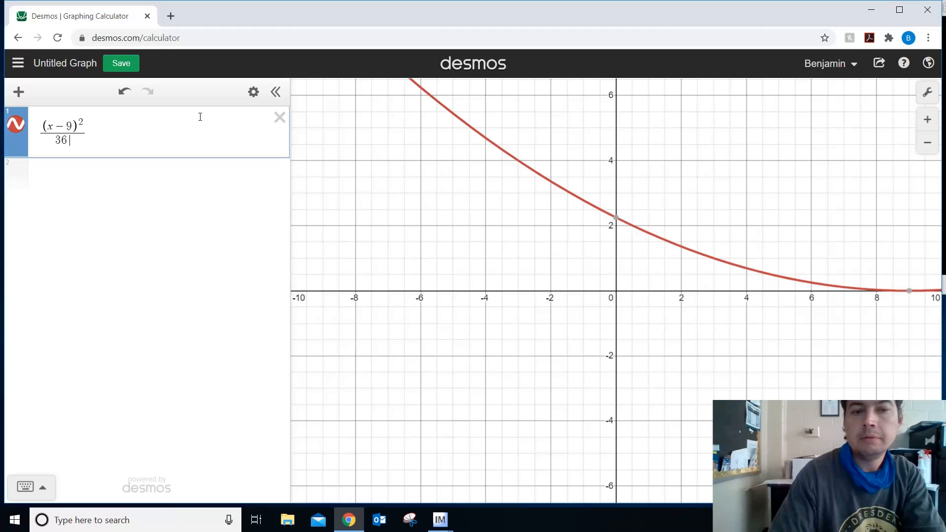
pyautogui.write('+')
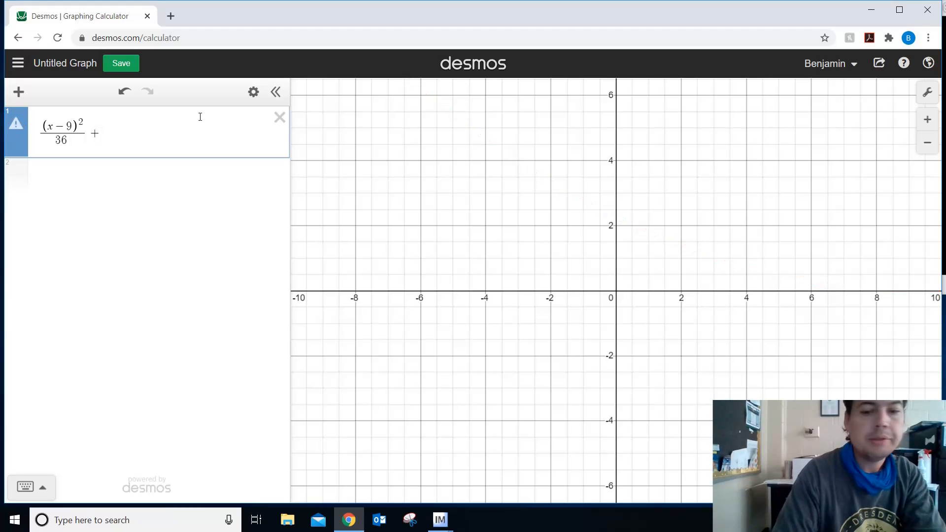
pyautogui.write('(y-12)')
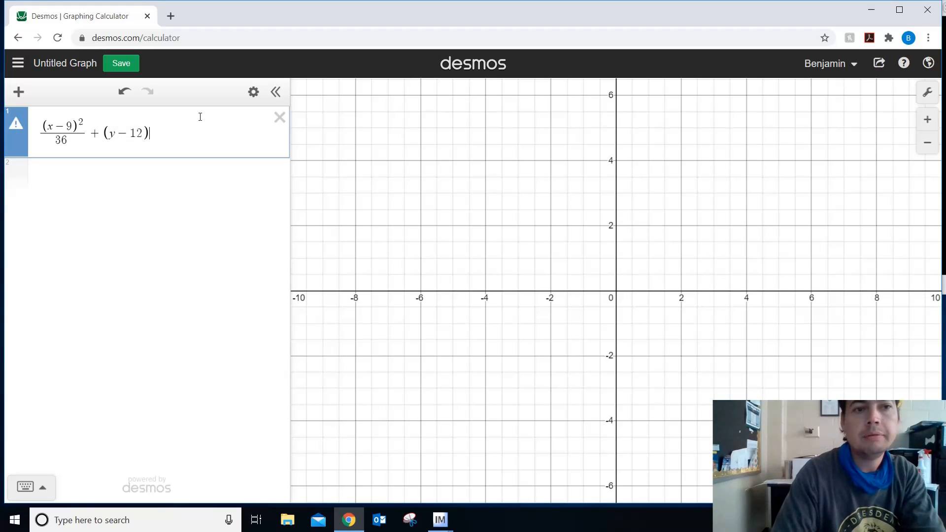
pyautogui.write('^2')
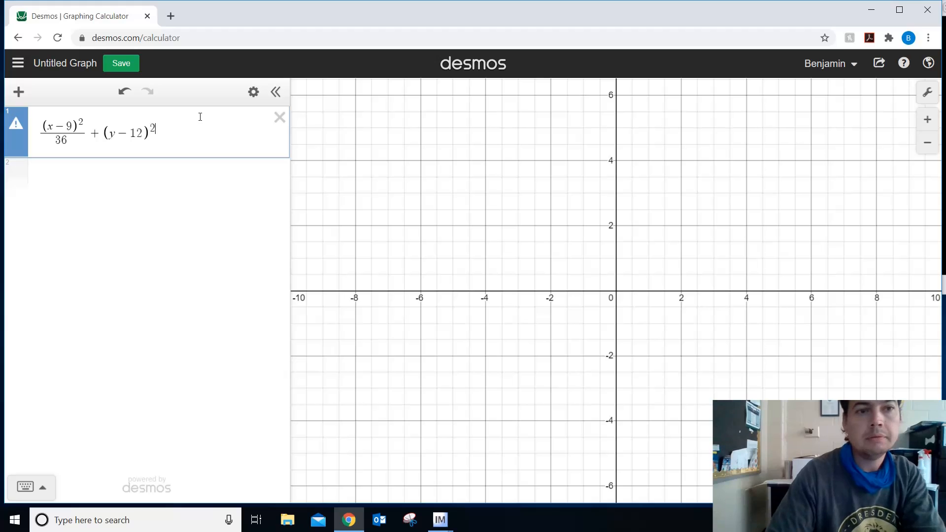
pyautogui.write('/')
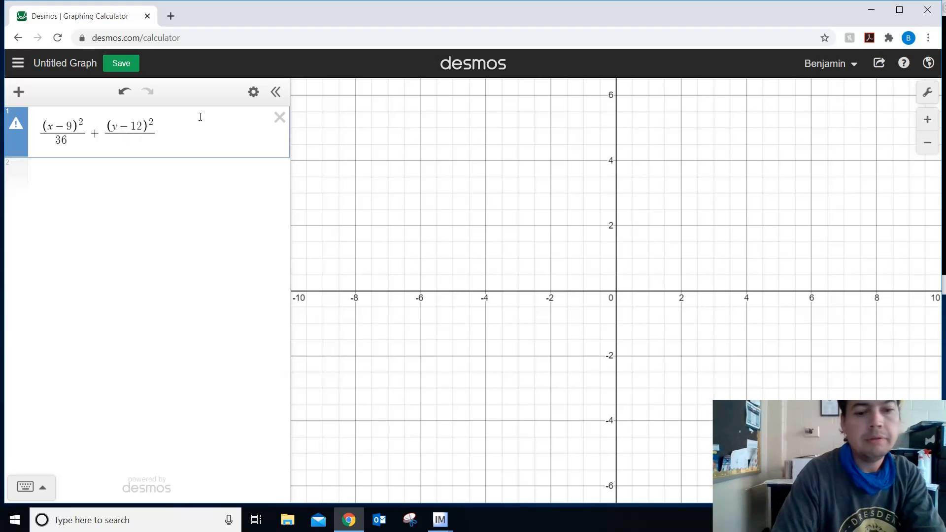
pyautogui.write('4')
pyautogui.press('Right')
pyautogui.write('=1')
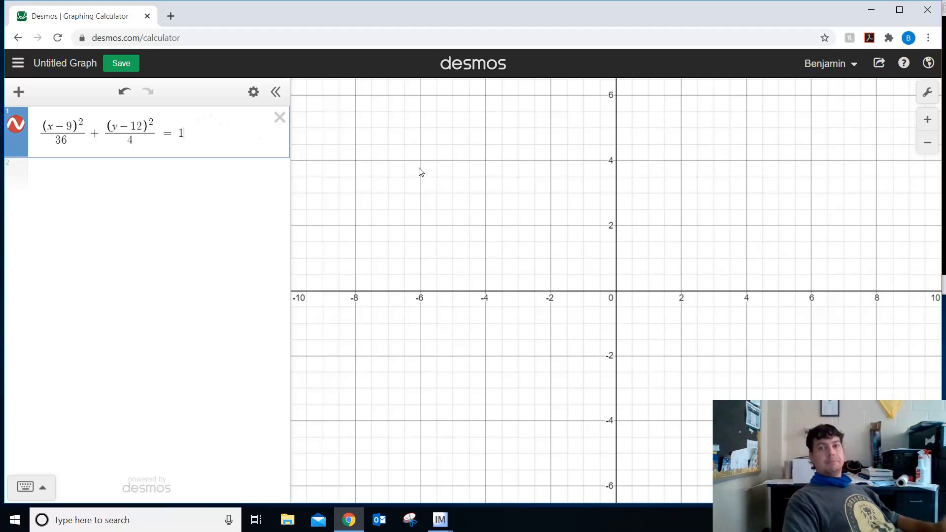
pyautogui.moveTo(643, 179); pyautogui.dragTo(399, 401)
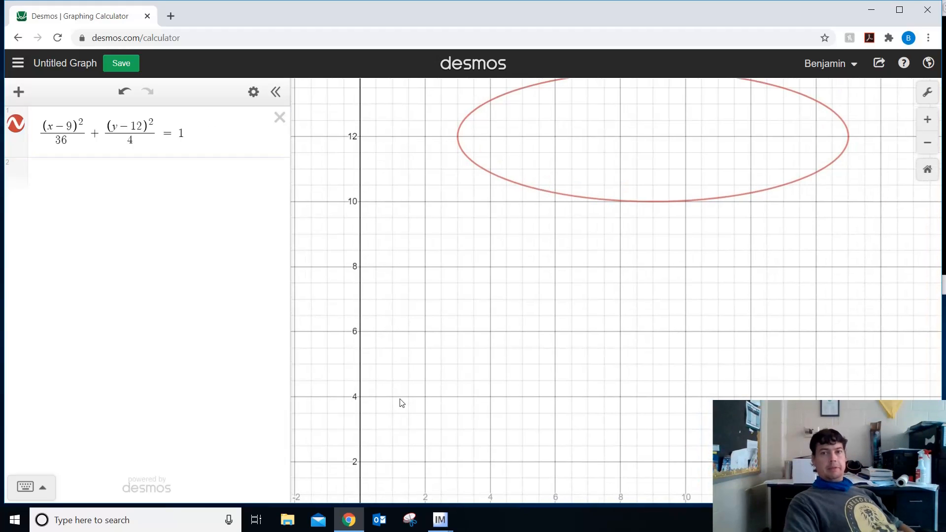
pyautogui.moveTo(521, 316); pyautogui.dragTo(510, 384)
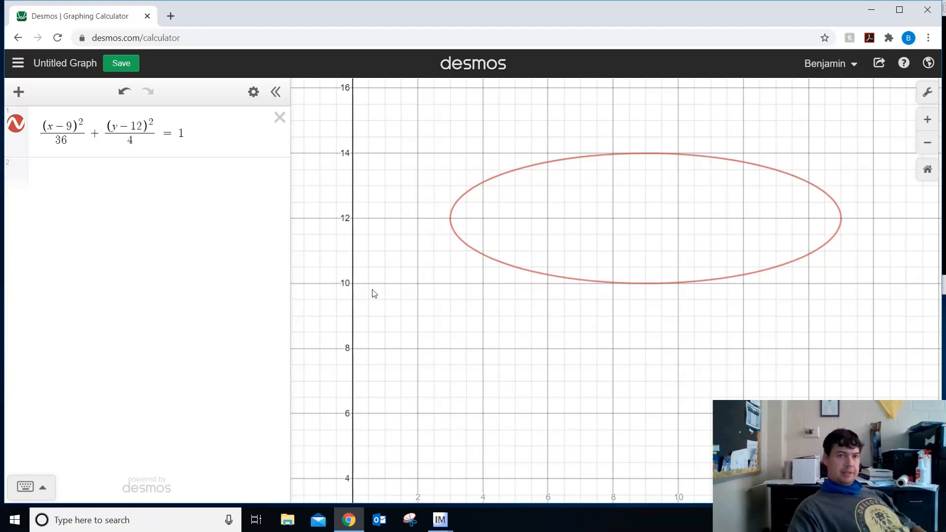
# Add a blank expression below the ellipse equation and bring up the sketch in Image Mate to check the line slopes.
pyautogui.click(226, 123)
pyautogui.press('Return')
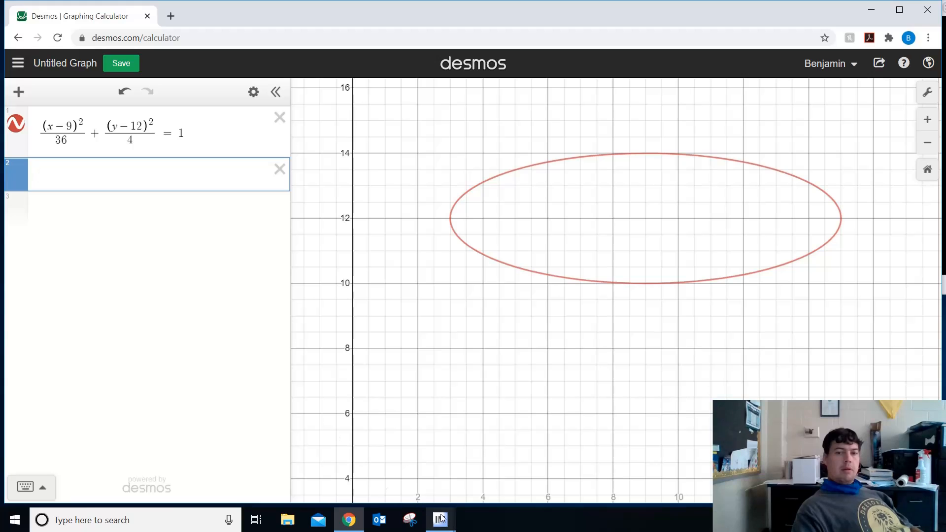
pyautogui.moveTo(442, 518)
pyautogui.click(466, 466)
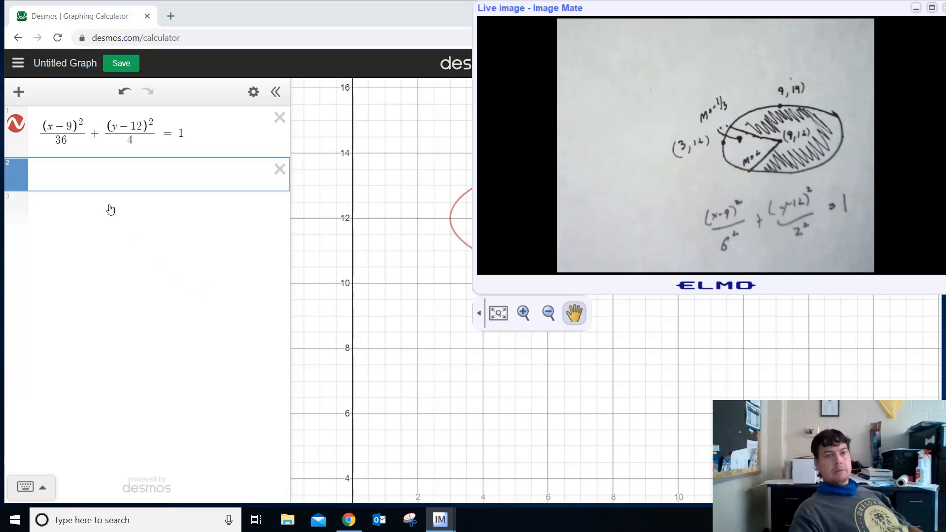
# Back in Desmos, graph the line y-12 = 2(x-9) in the second expression.
pyautogui.click(89, 173)
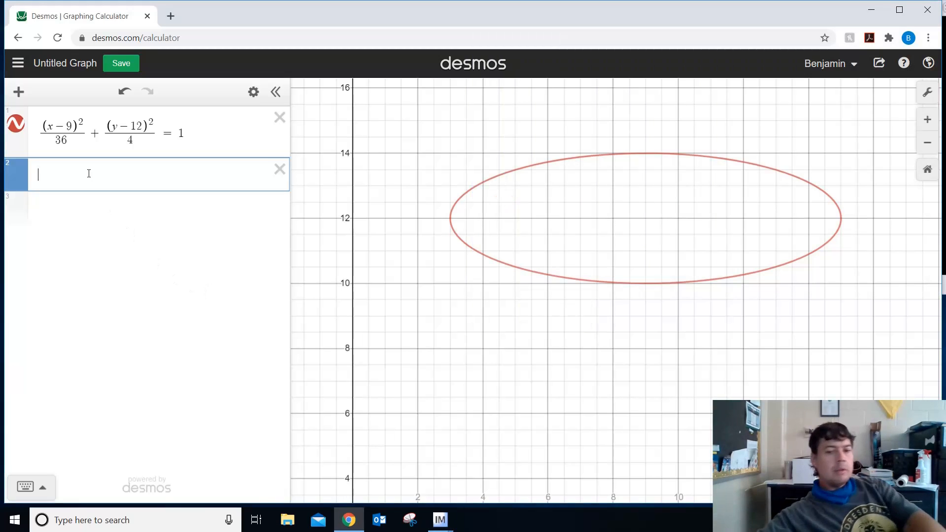
pyautogui.write('y')
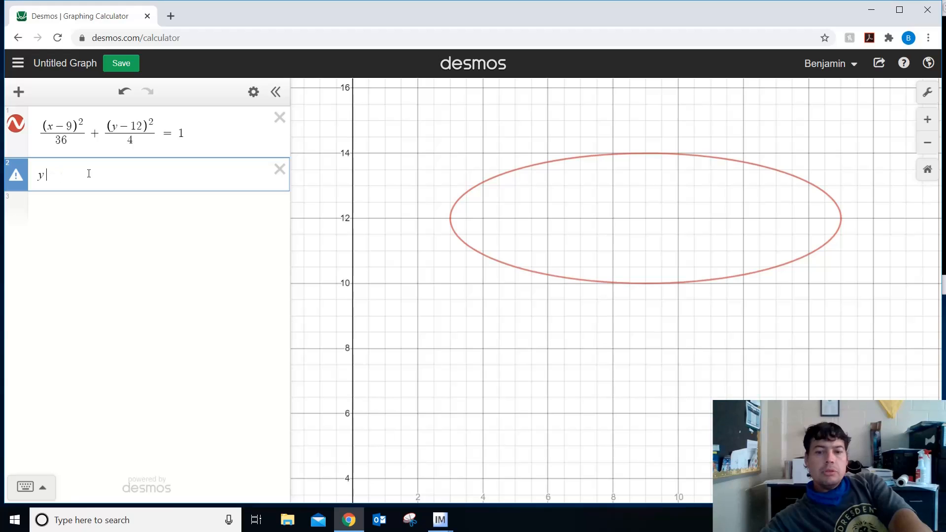
pyautogui.write('=-12=')
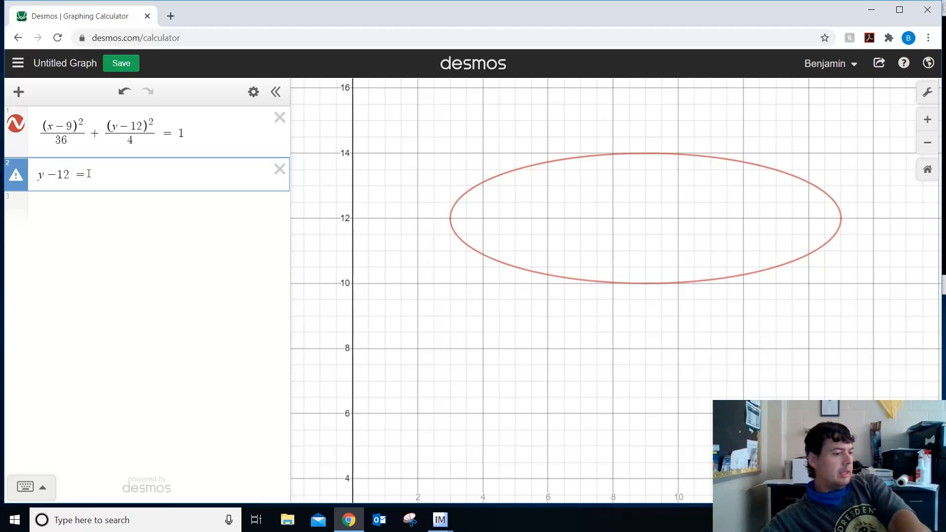
pyautogui.write('2')
pyautogui.press('BackSpace')
pyautogui.write('2')
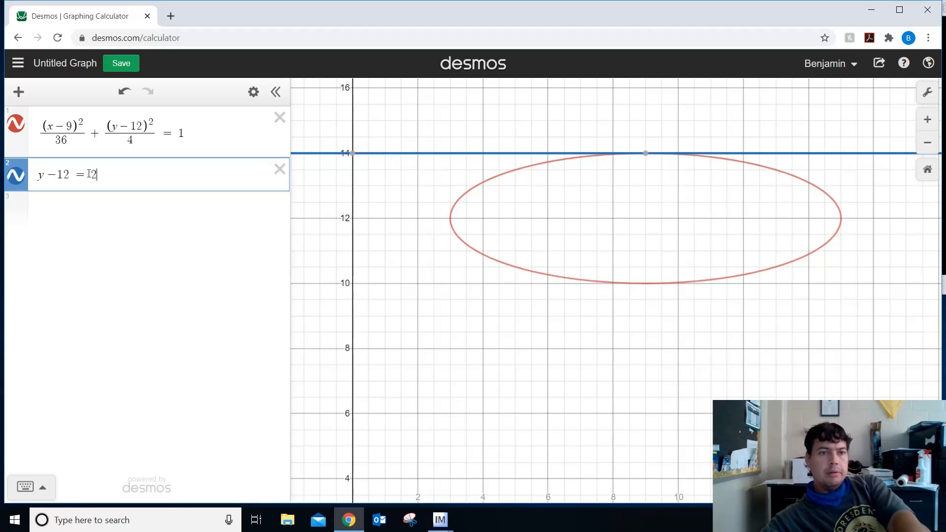
pyautogui.write('(')
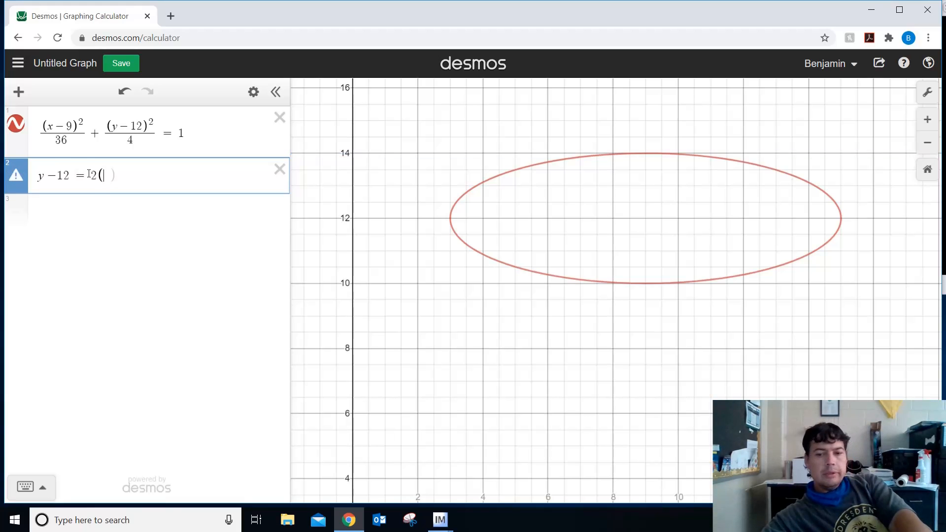
pyautogui.write('x-9')
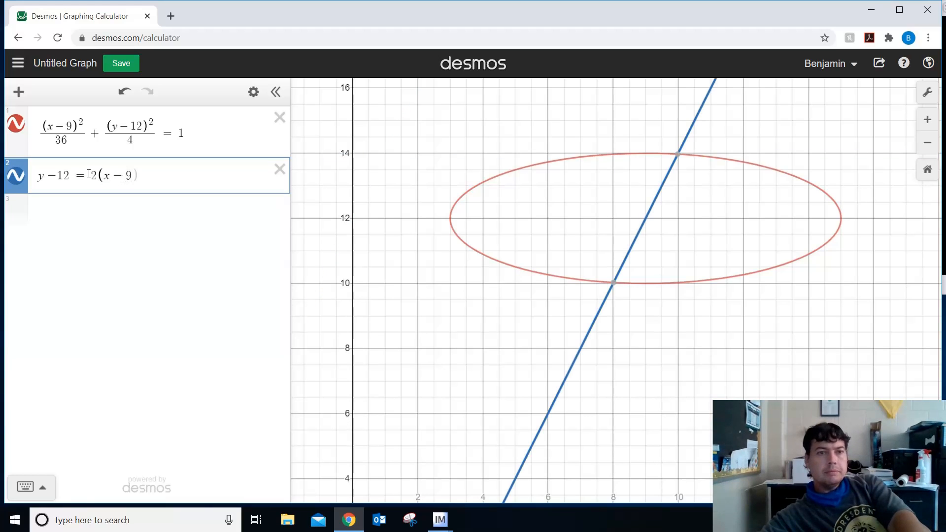
pyautogui.write(')')
pyautogui.press('Return')
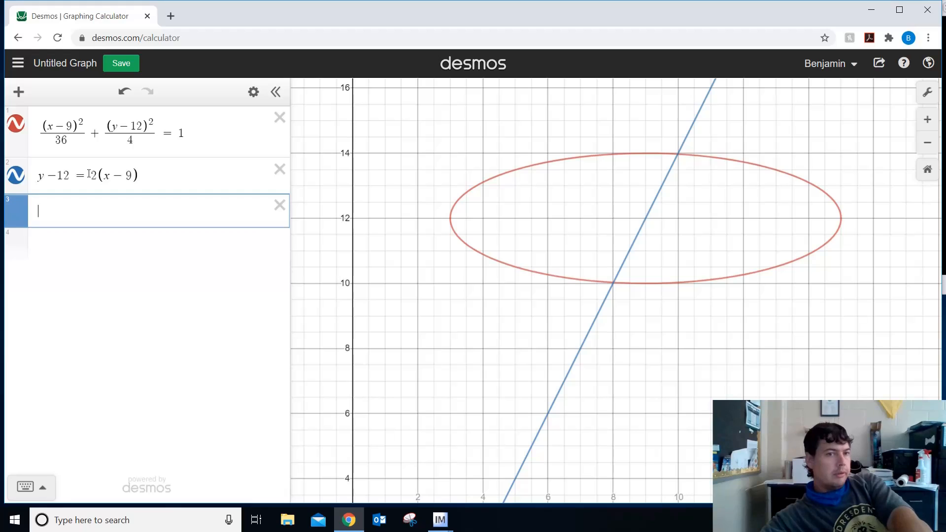
# Graph the line y-12 = -1/3(x-9) in the third expression.
pyautogui.write('y=')
pyautogui.press('BackSpace')
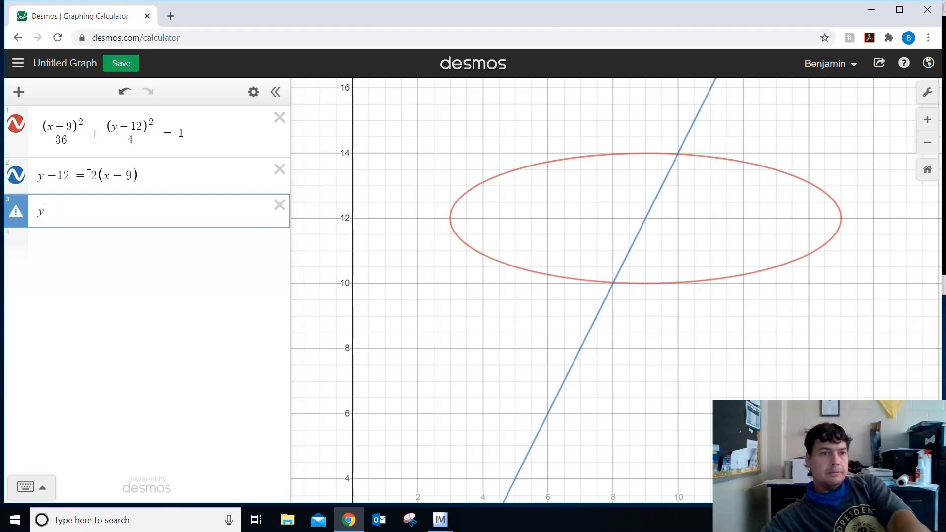
pyautogui.write('-12=')
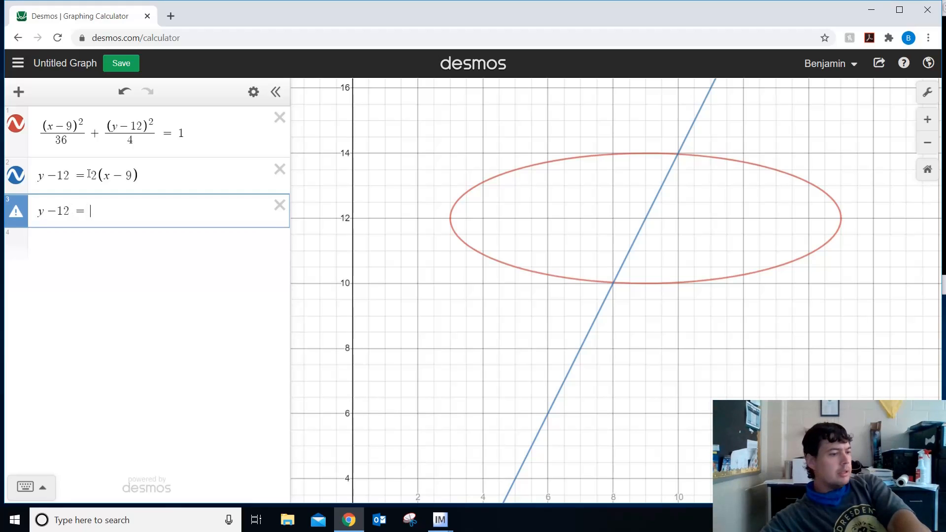
pyautogui.write('-1/3')
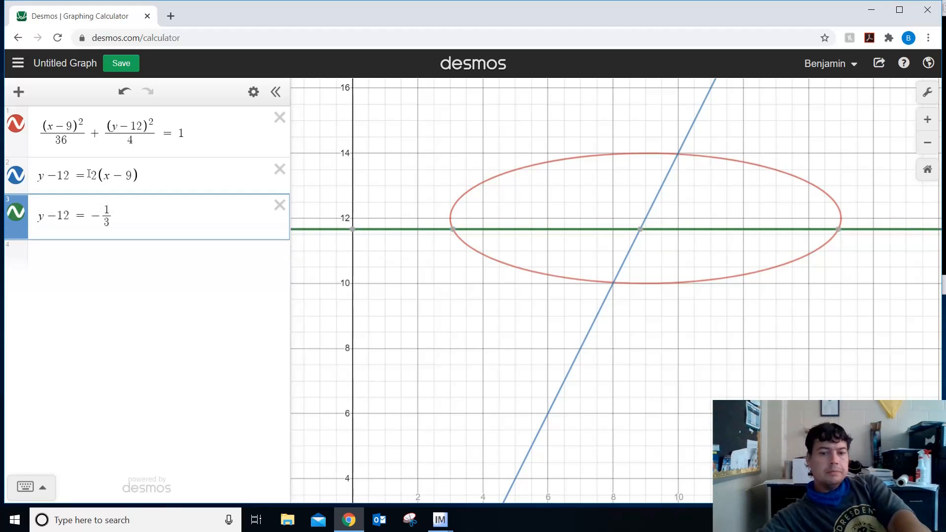
pyautogui.press('Right')
pyautogui.write('(x-9')
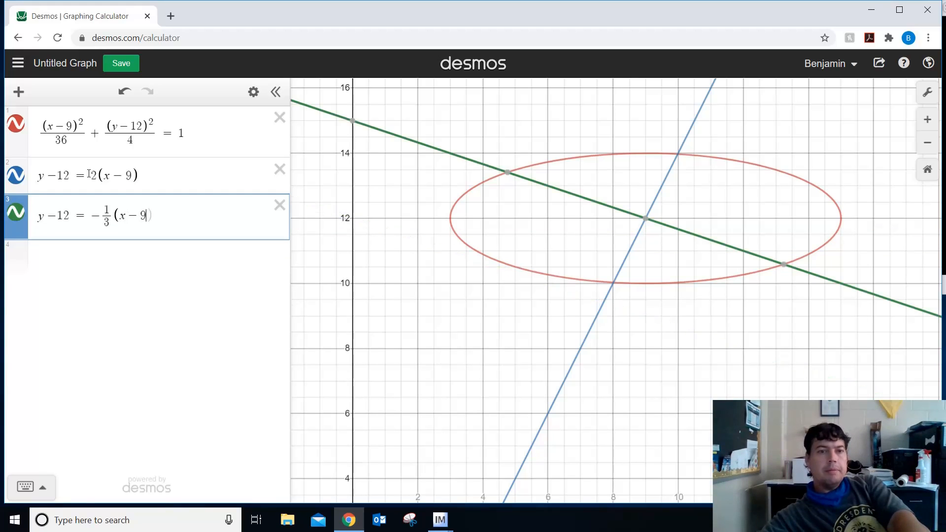
pyautogui.press('Right')
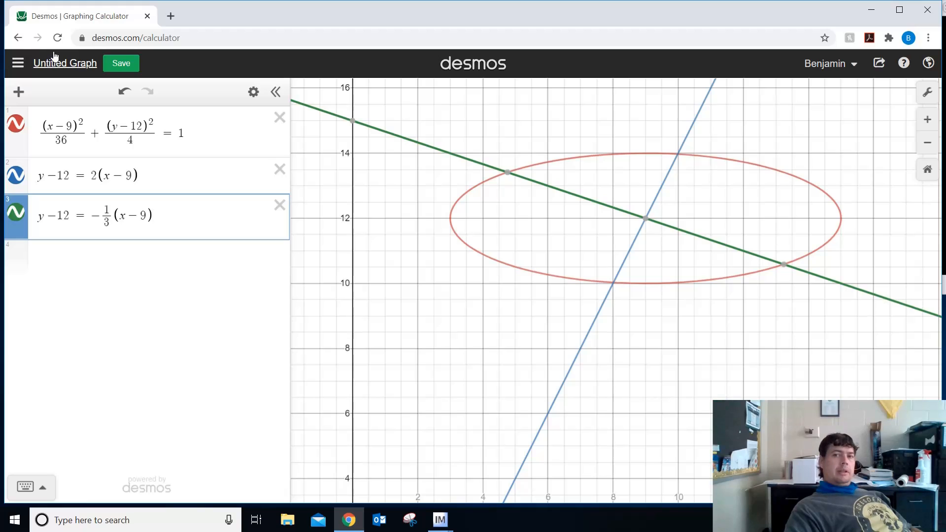
# Show the coordinates of the four points where the two lines cross the ellipse.
pyautogui.click(508, 172)
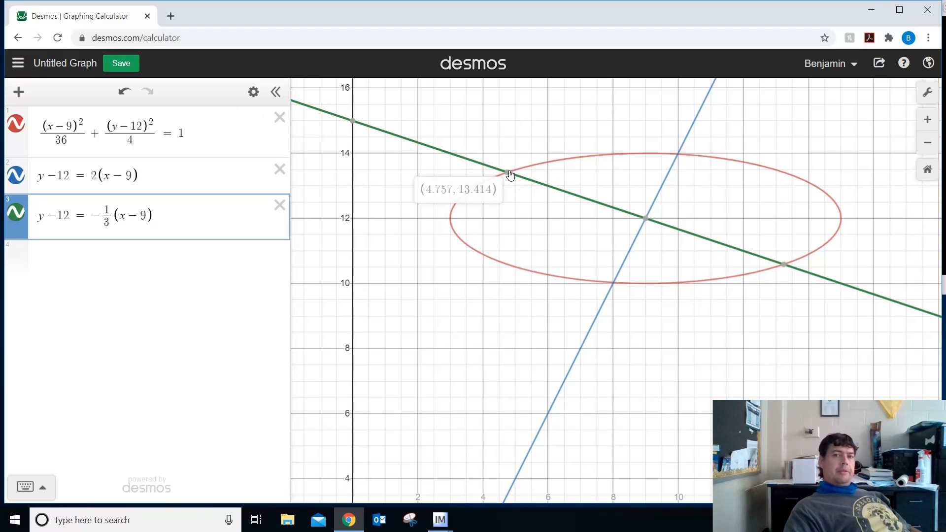
pyautogui.click(679, 155)
pyautogui.click(678, 153)
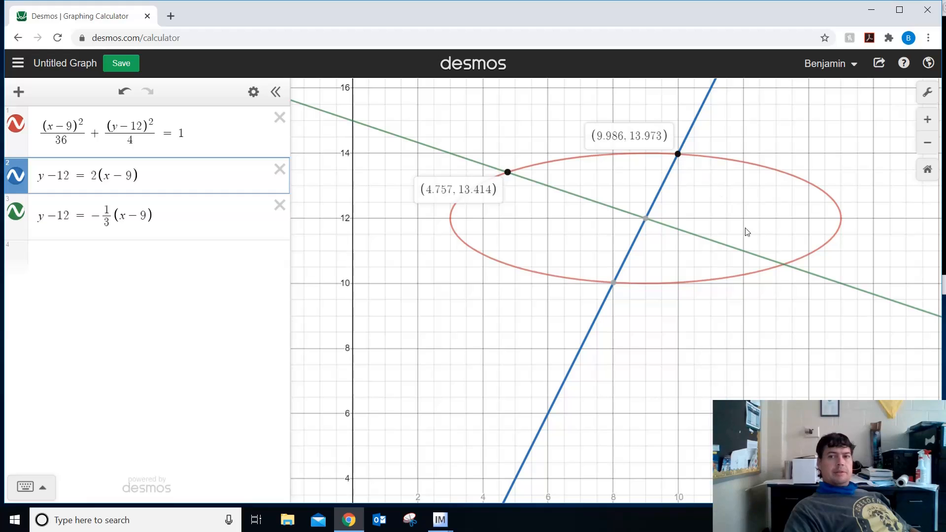
pyautogui.click(785, 266)
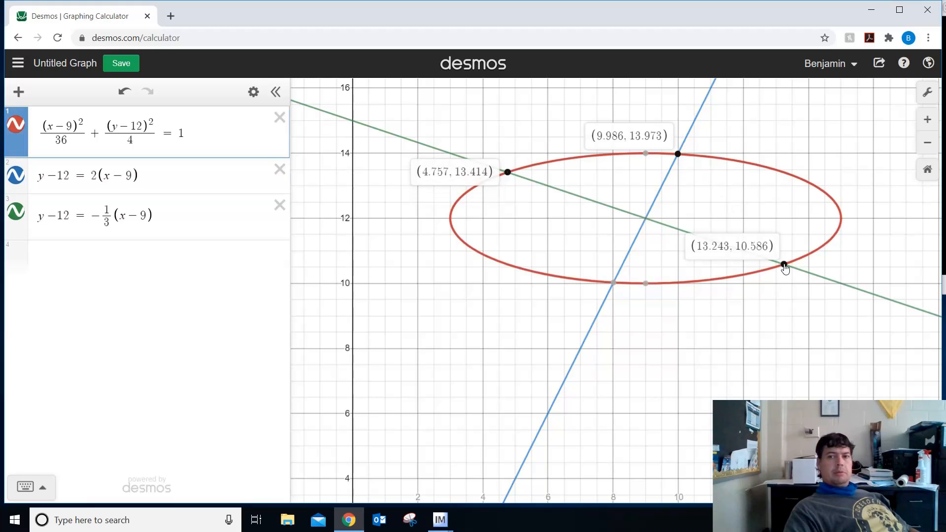
pyautogui.click(614, 285)
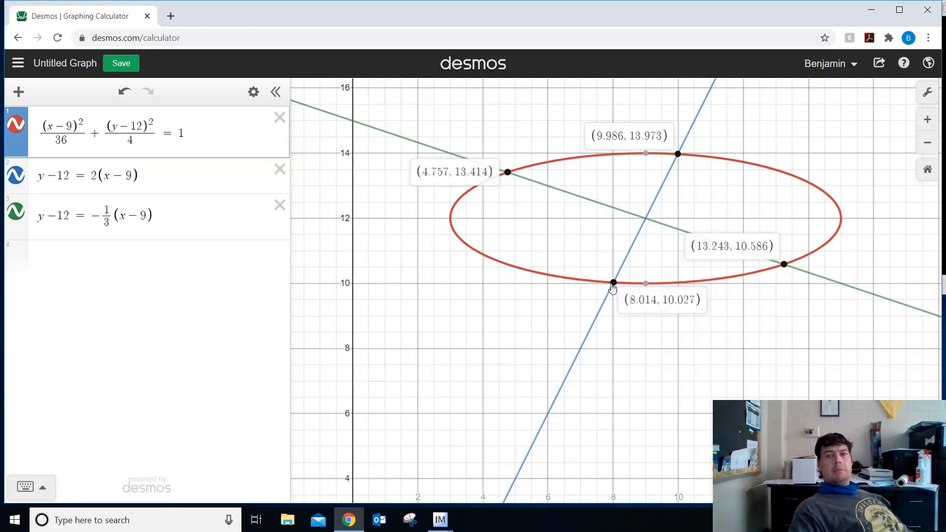
# Bring up the live sketch in Image Mate and move its window clear of the labelled points on the ellipse.
pyautogui.moveTo(440, 519)
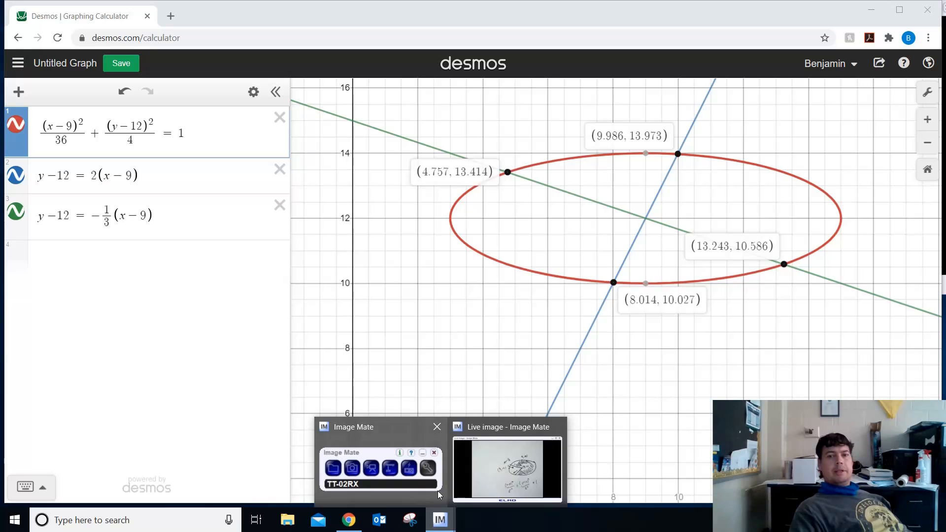
pyautogui.click(479, 465)
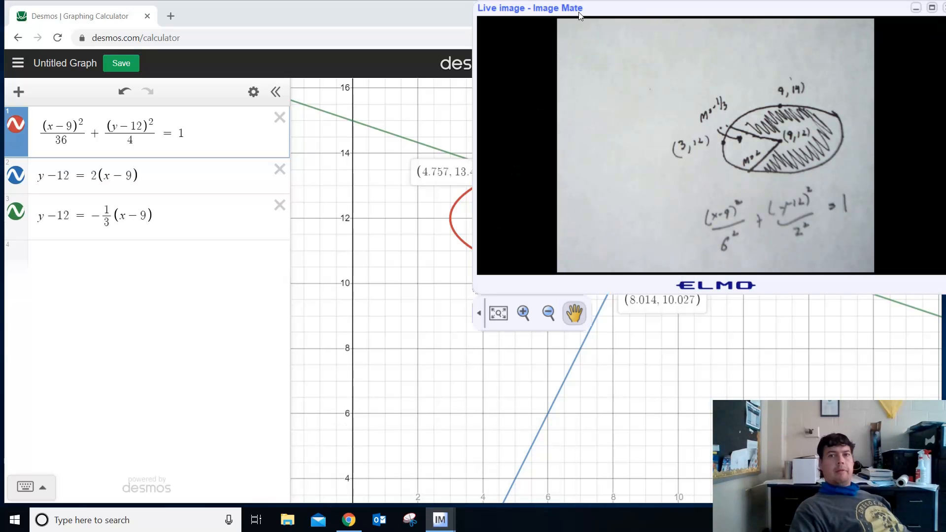
pyautogui.moveTo(593, 9); pyautogui.dragTo(87, 27)
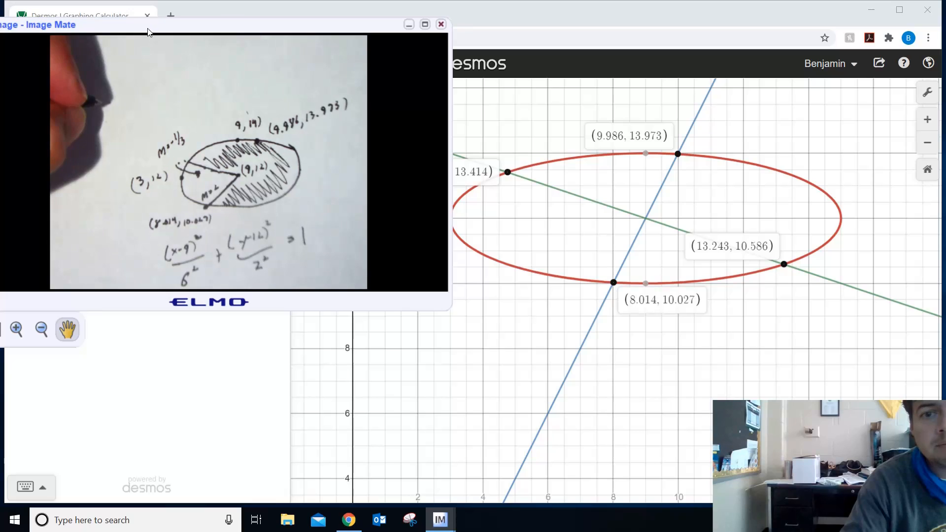
pyautogui.moveTo(147, 32); pyautogui.dragTo(94, 13)
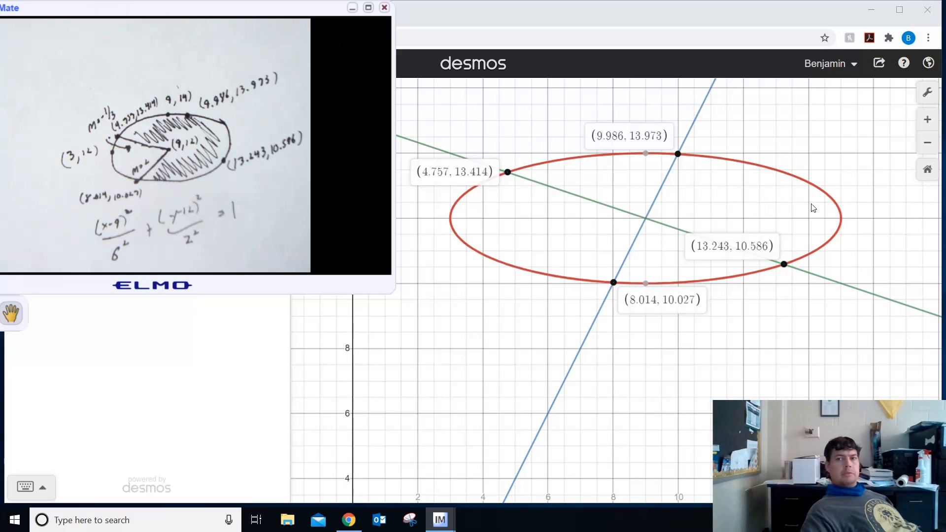
# Check the ellipse's rightmost point and label its lowest point in Desmos, returning to the Image Mate sketch after each.
pyautogui.click(841, 221)
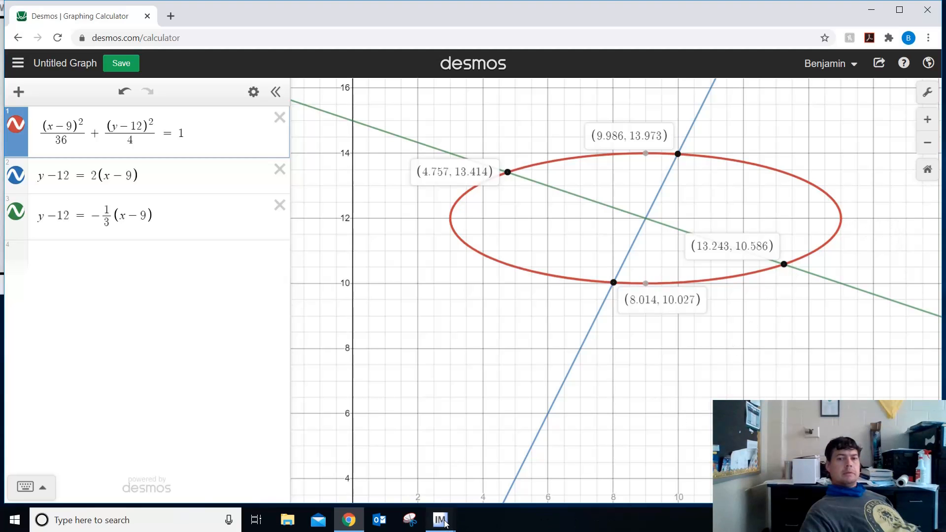
pyautogui.moveTo(444, 522)
pyautogui.click(479, 477)
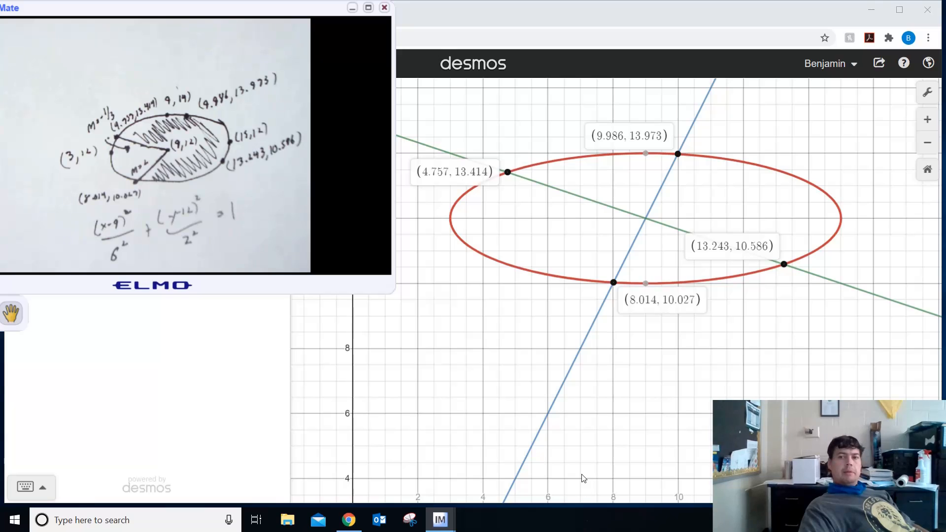
pyautogui.click(646, 283)
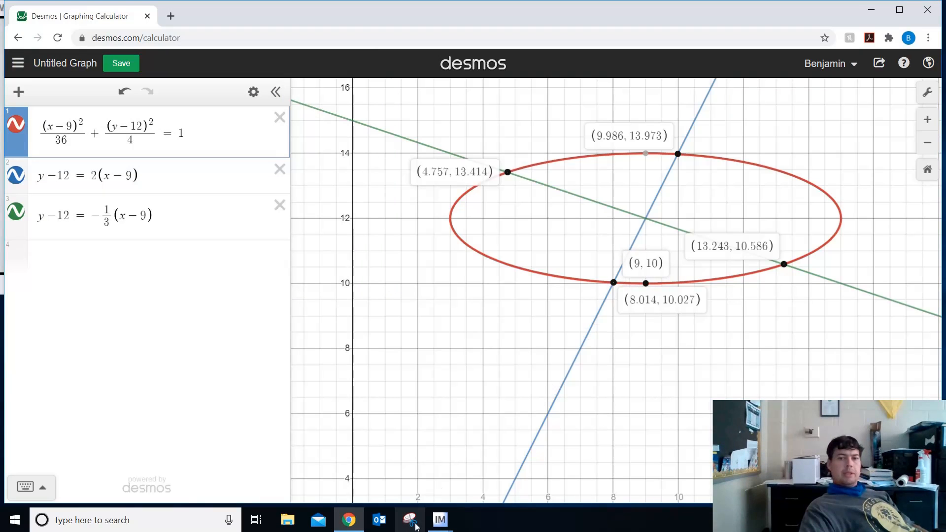
pyautogui.click(441, 520)
pyautogui.click(465, 474)
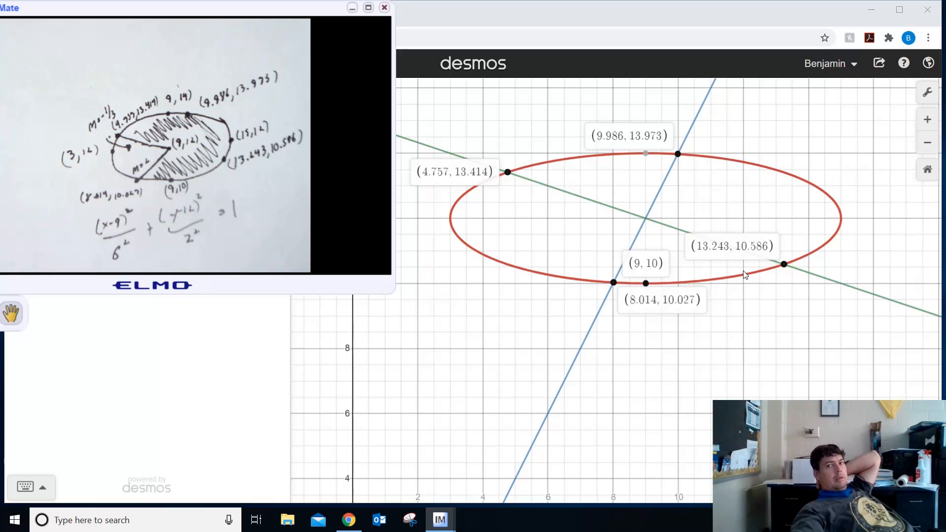
# Back in Desmos, start a domain restriction in braces after the ellipse equation with the lower limit 4.757.
pyautogui.moveTo(509, 176)
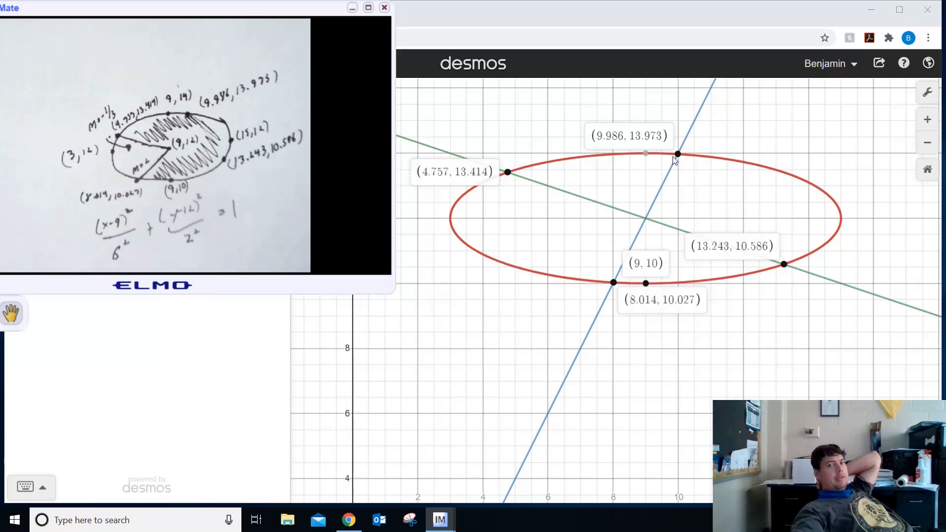
pyautogui.moveTo(675, 158)
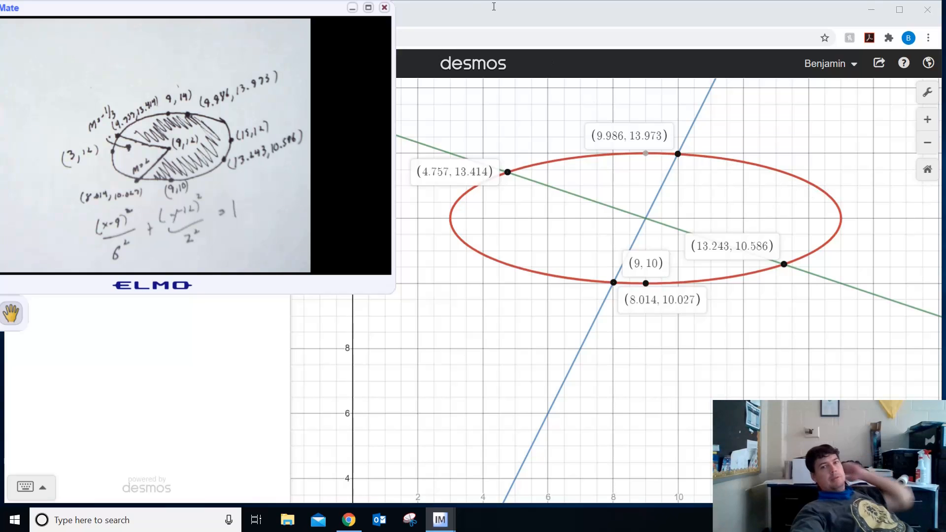
pyautogui.click(451, 30)
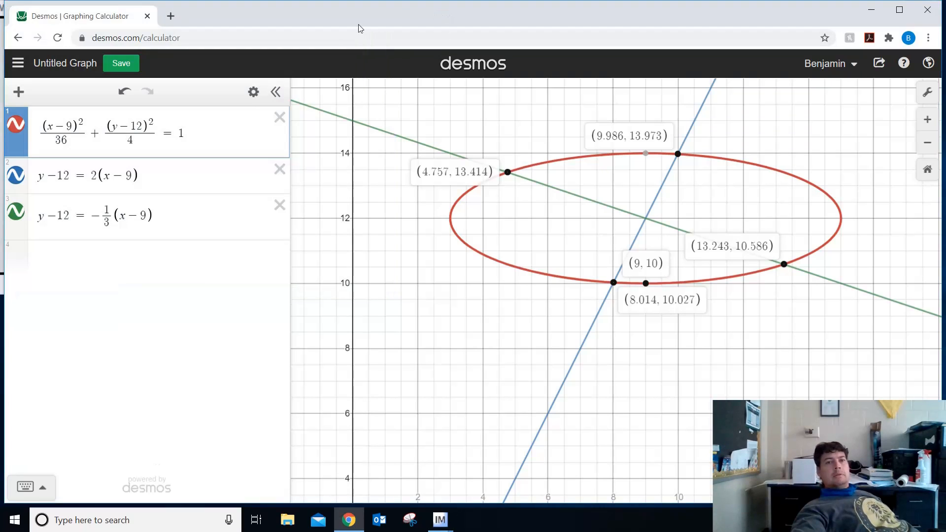
pyautogui.click(206, 133)
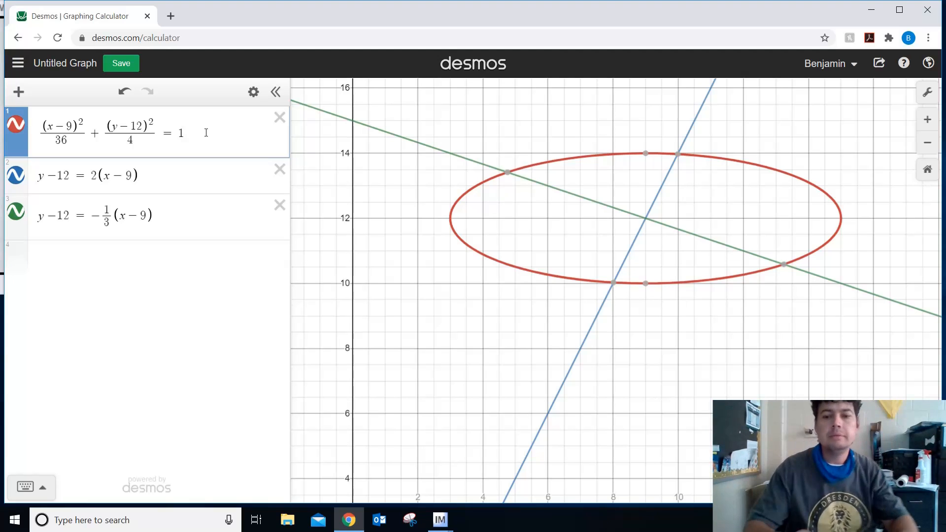
pyautogui.write('{')
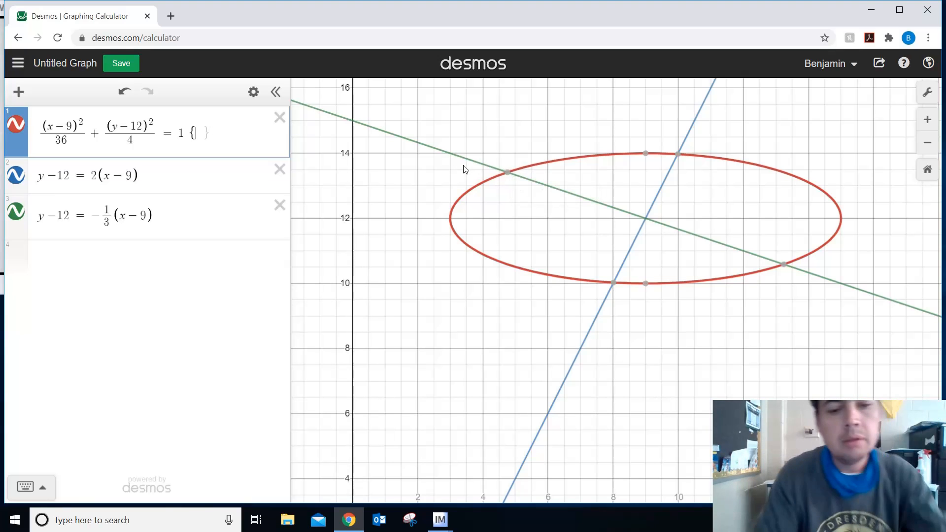
pyautogui.write('4.757')
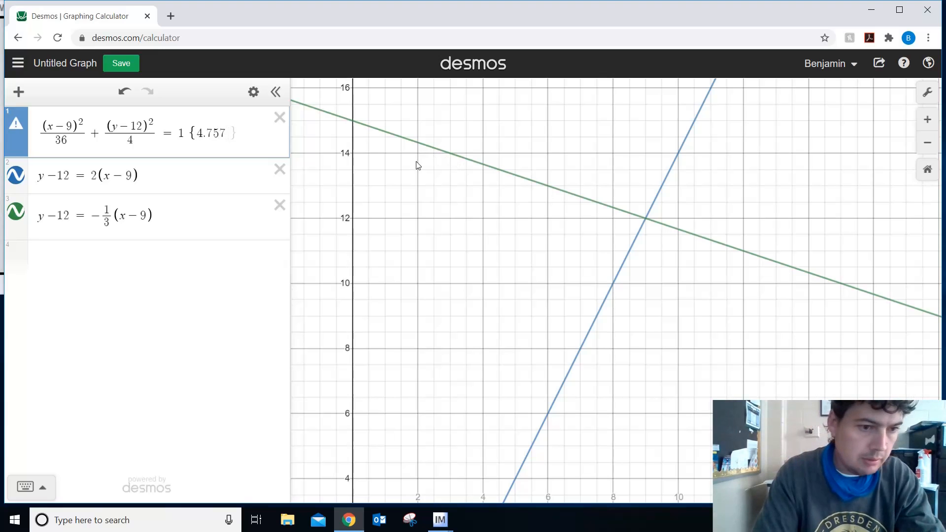
pyautogui.press('Right')
# Complete the ellipse's restriction as {4.757 ≤ x ≤ 13.243}, using the on-screen keypad for the inequality signs.
pyautogui.click(35, 487)
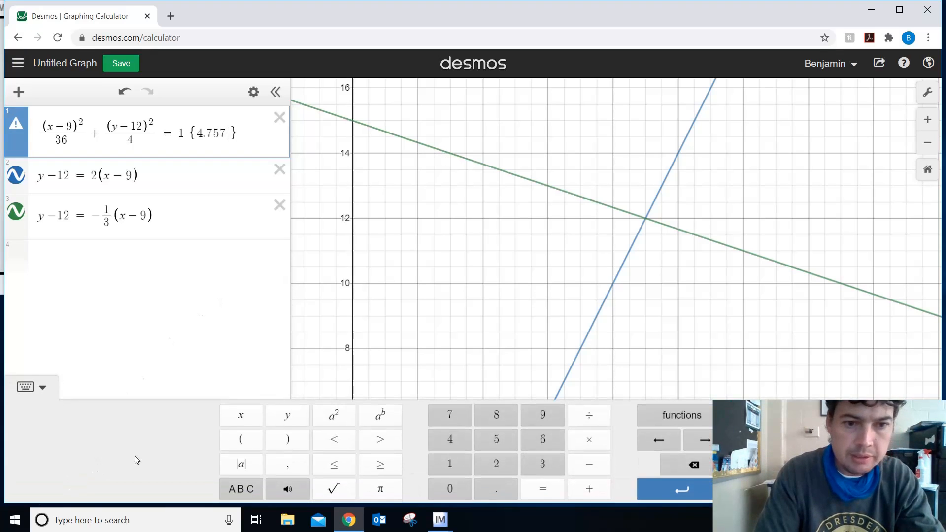
pyautogui.click(333, 468)
pyautogui.press('BackSpace')
pyautogui.press('Left')
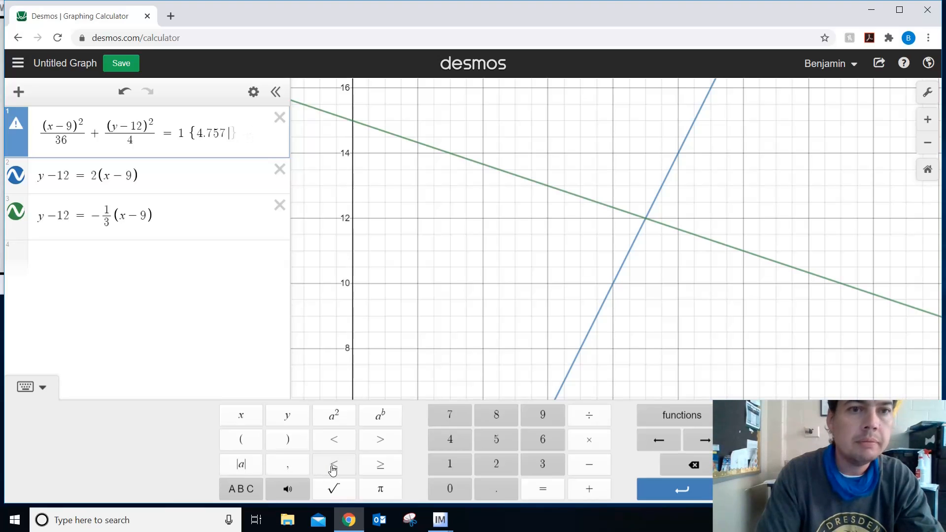
pyautogui.click(333, 468)
pyautogui.write('x')
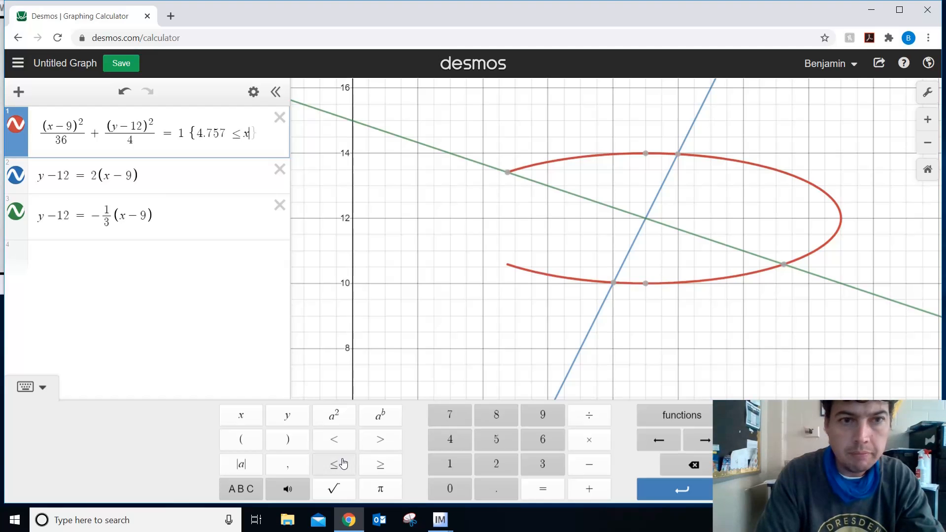
pyautogui.click(343, 463)
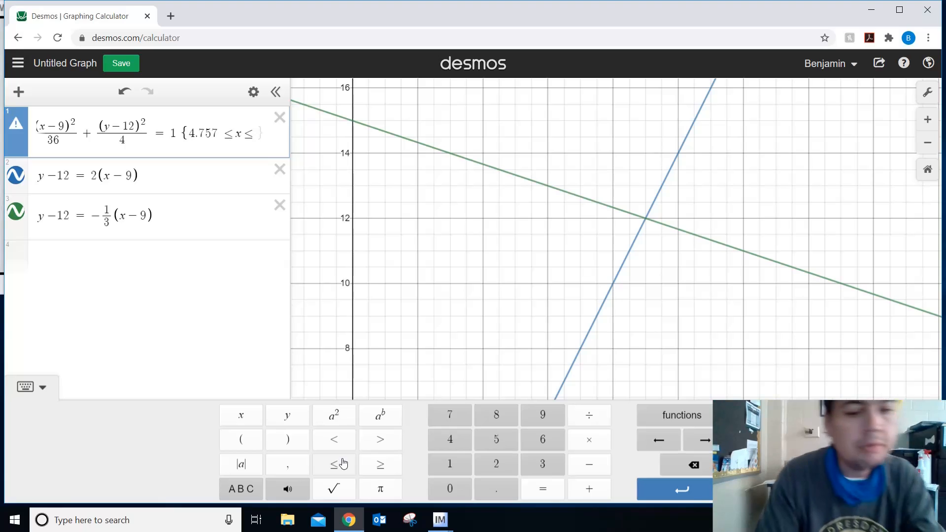
pyautogui.write('13.243')
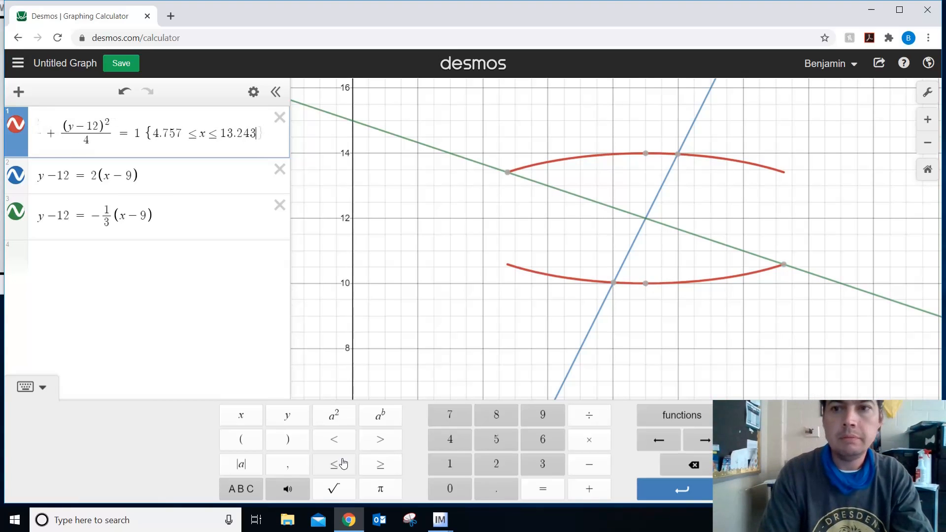
# Set the upper limit of the ellipse's x restriction to 15.
pyautogui.press('BackSpace')
pyautogui.press('BackSpace')
pyautogui.press('BackSpace')
pyautogui.press('BackSpace')
pyautogui.press('BackSpace')
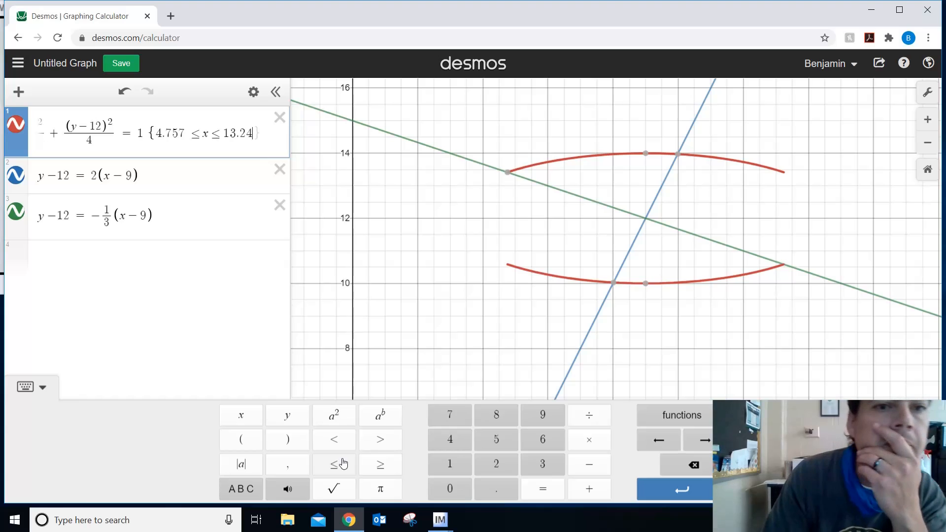
pyautogui.press('BackSpace')
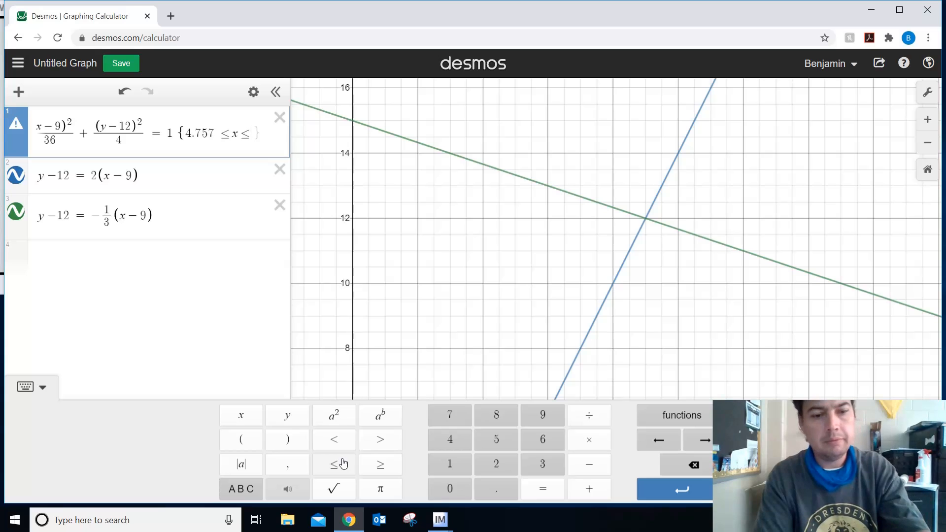
pyautogui.write('15')
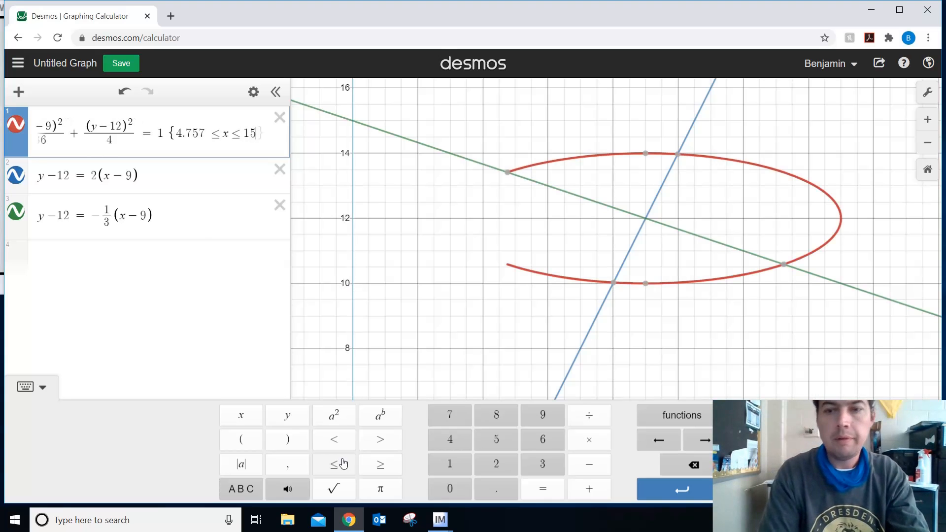
pyautogui.press('Right')
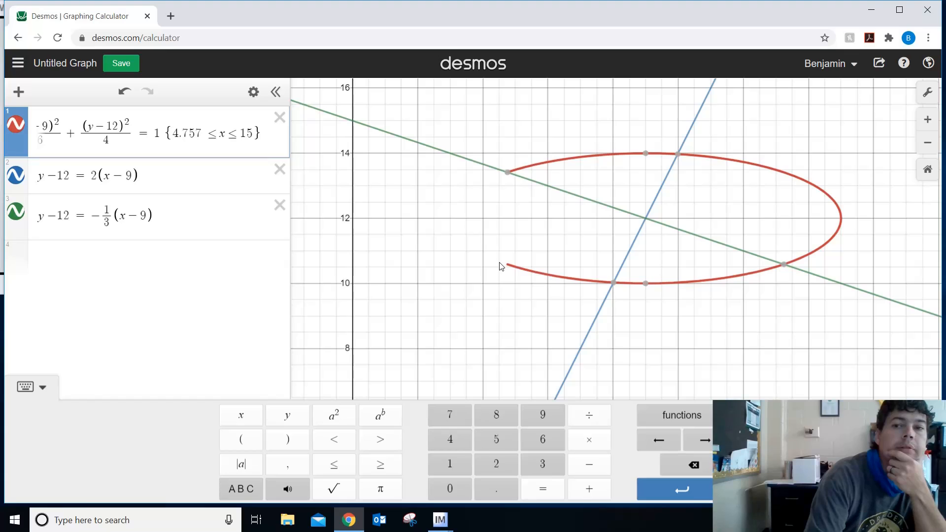
# Examine the restricted ellipse's crossings with the negative-slope line and its lowest point.
pyautogui.moveTo(513, 176)
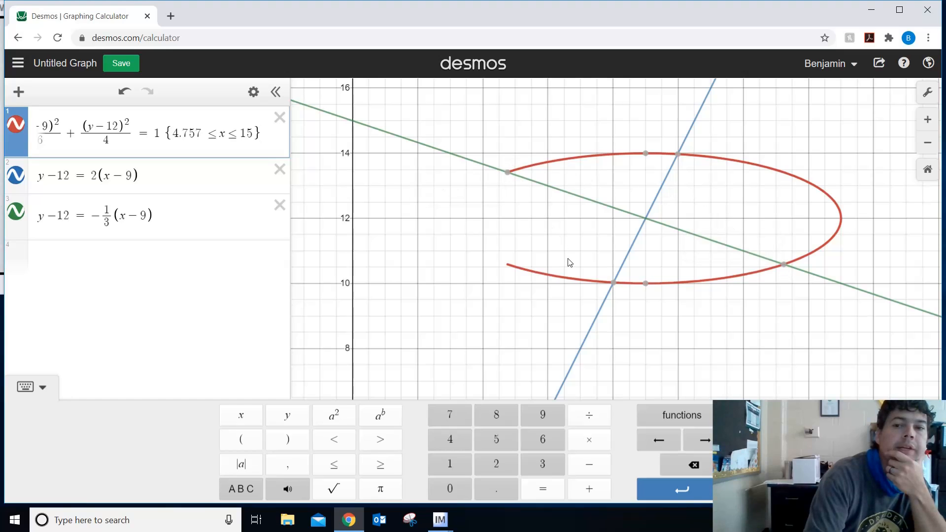
pyautogui.moveTo(648, 289)
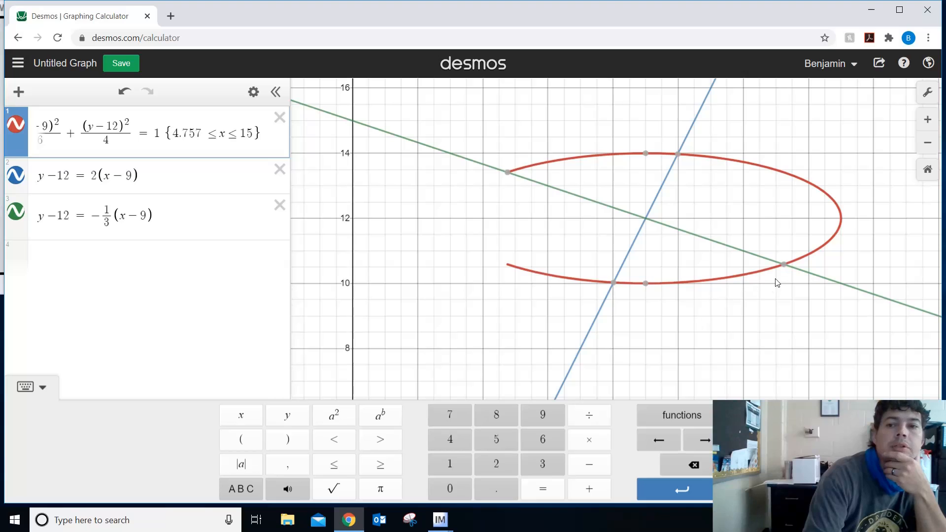
pyautogui.moveTo(783, 269)
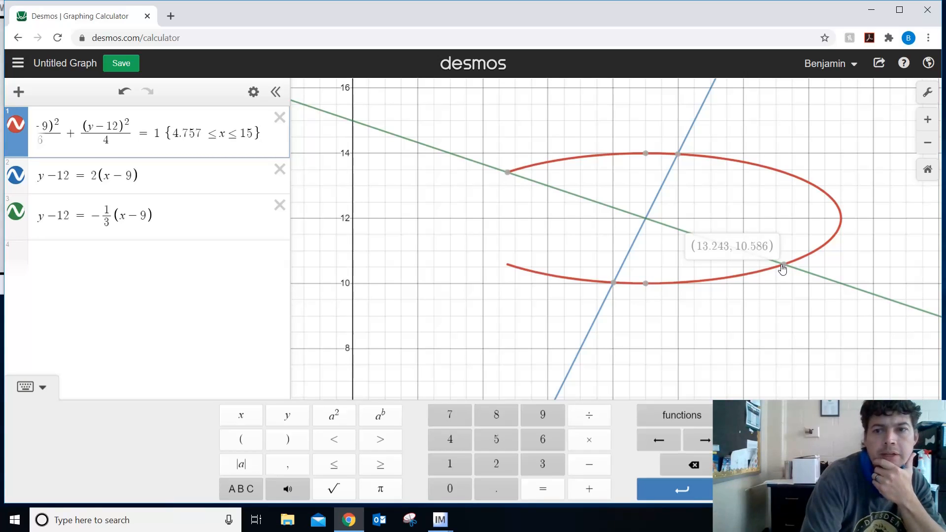
# Add a second restriction {10.586 ≤ y ≤ 14} after the ellipse's x restriction.
pyautogui.moveTo(648, 154)
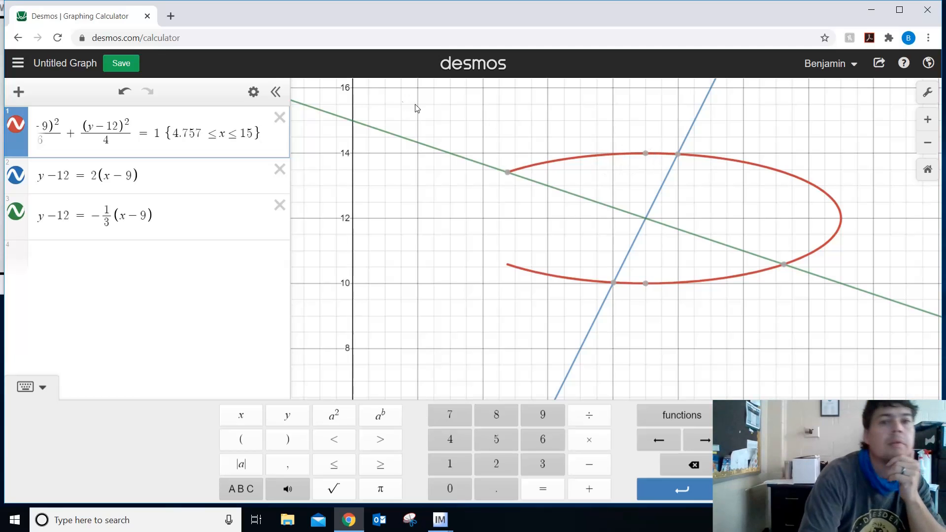
pyautogui.click(247, 119)
pyautogui.write('{')
pyautogui.write('10')
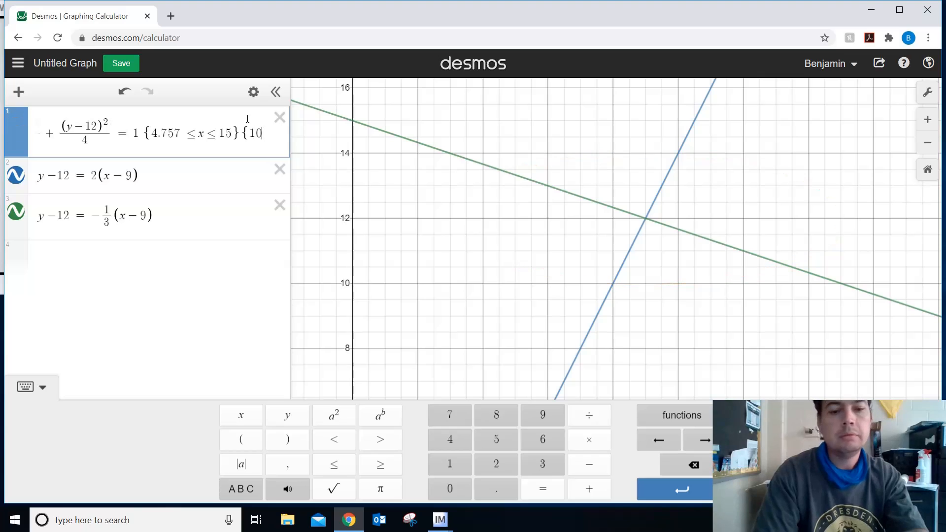
pyautogui.write('.586')
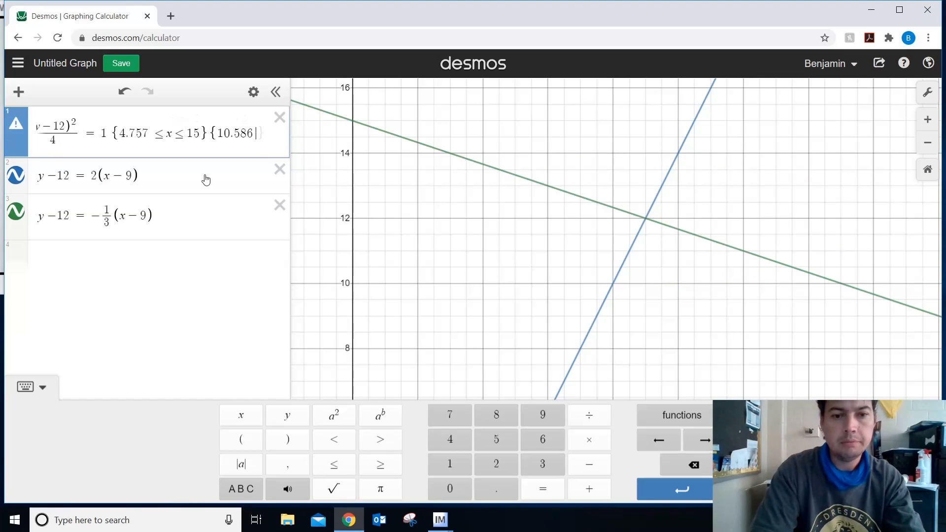
pyautogui.click(336, 463)
pyautogui.write('y')
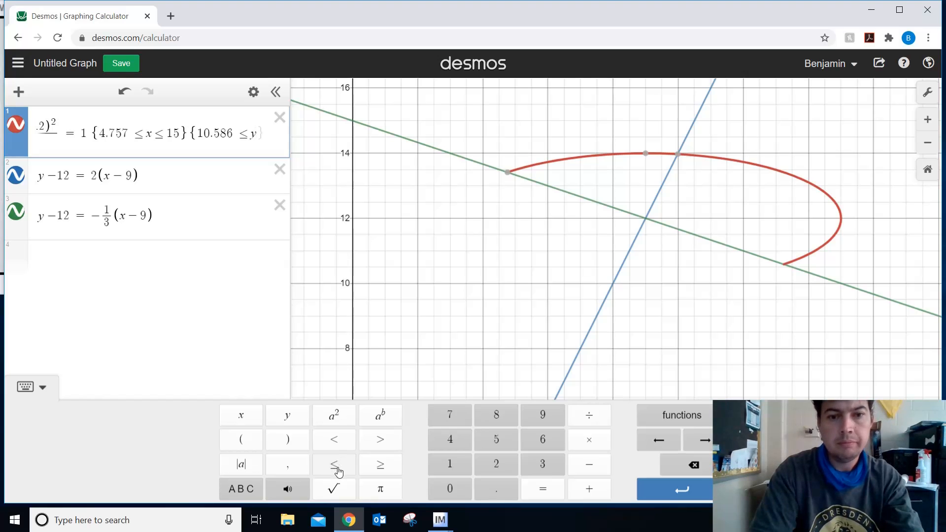
pyautogui.click(338, 467)
pyautogui.write('14')
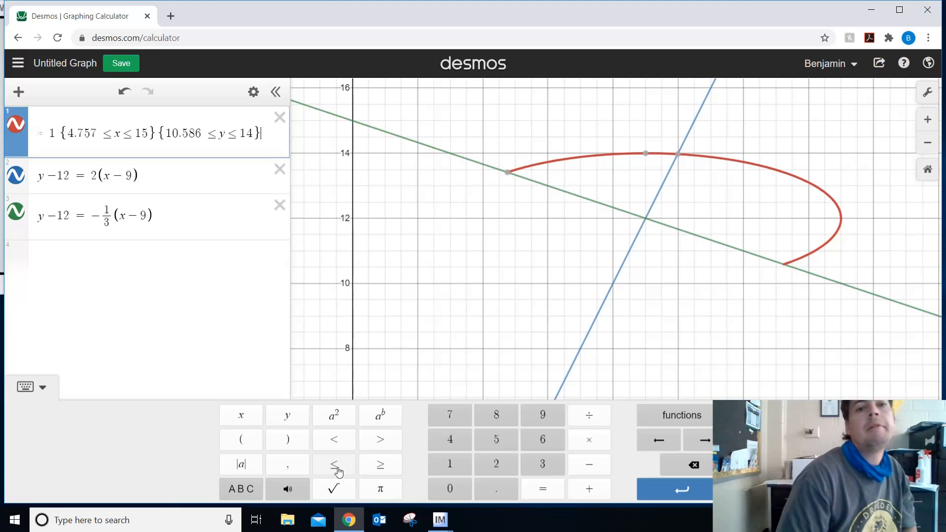
# Start a second ellipse equation in a new expression below the first, entering the x term (x−9)²/36.
pyautogui.press('Return')
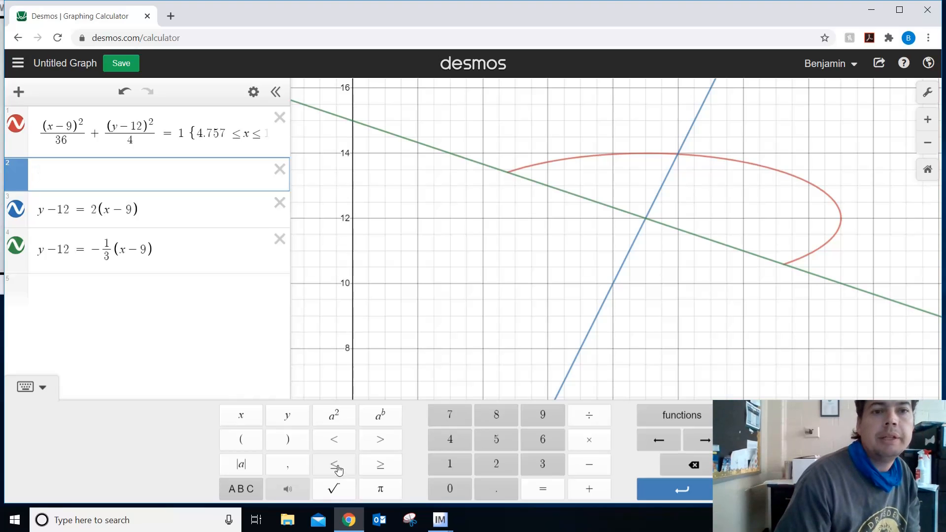
pyautogui.moveTo(241, 124); pyautogui.dragTo(415, 134)
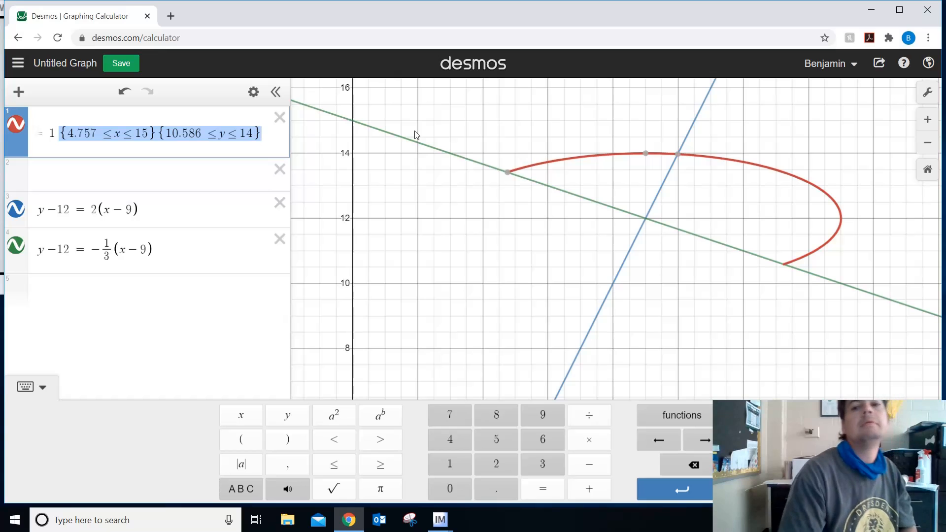
pyautogui.click(171, 188)
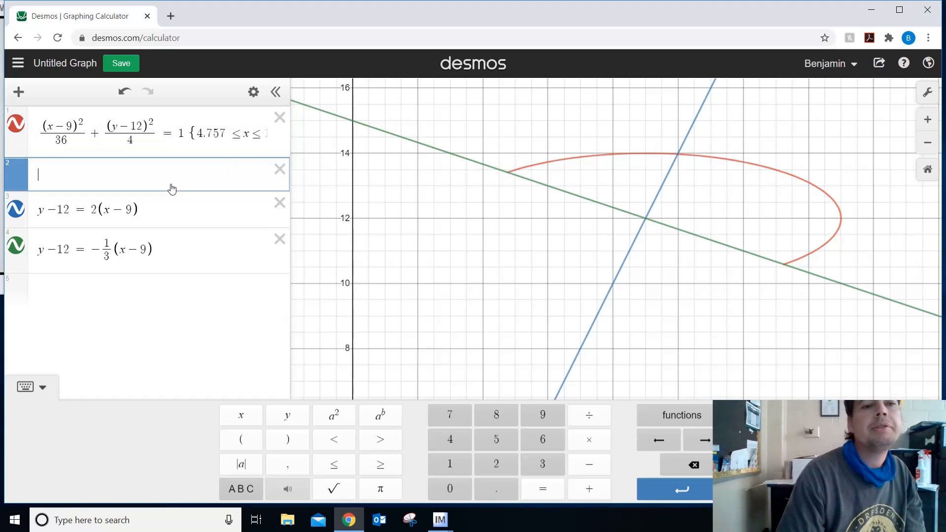
pyautogui.write('(')
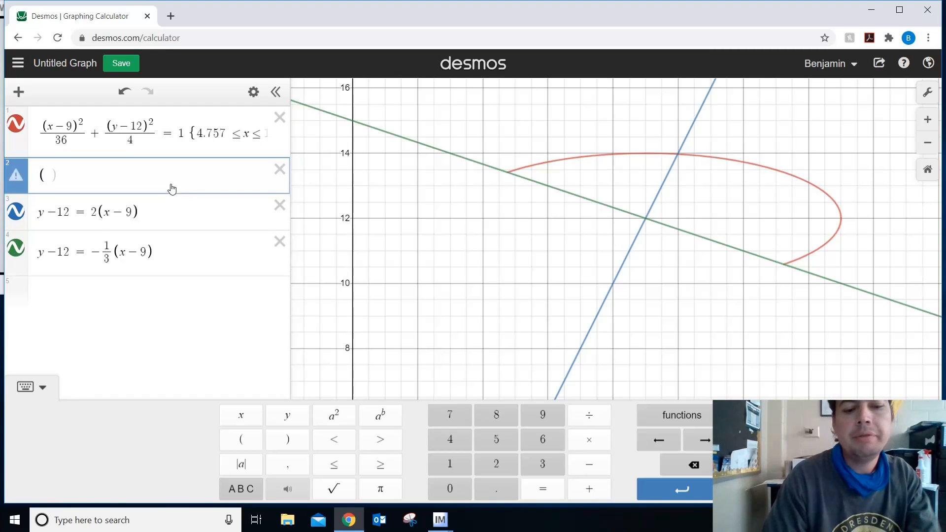
pyautogui.write('x-9')
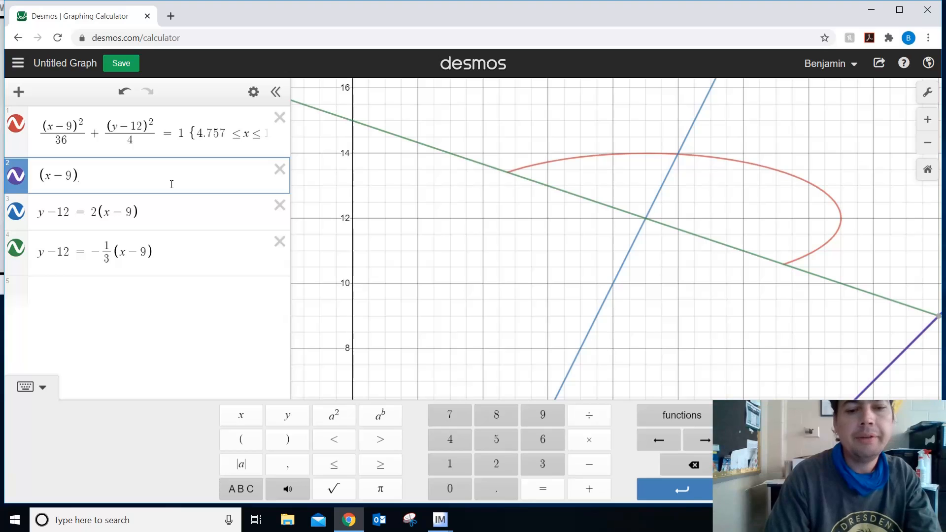
pyautogui.write('^2')
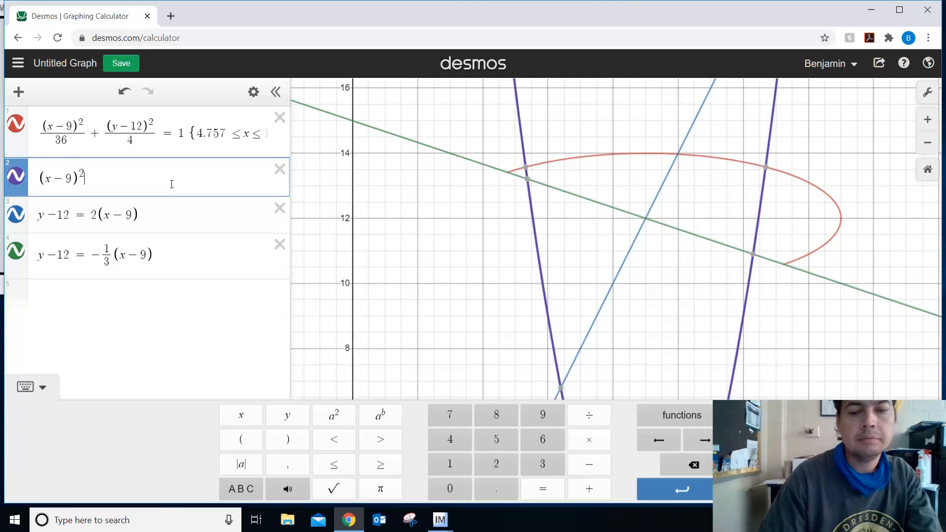
pyautogui.press('Right')
pyautogui.write('/36')
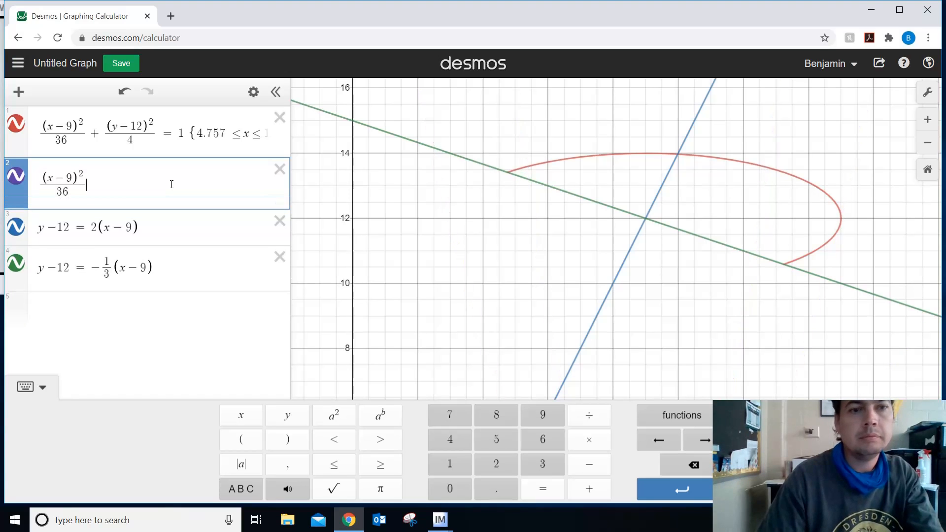
# Complete the second ellipse equation by adding the y term (y−12)²/4 and setting the sum equal to 1.
pyautogui.write('+(y')
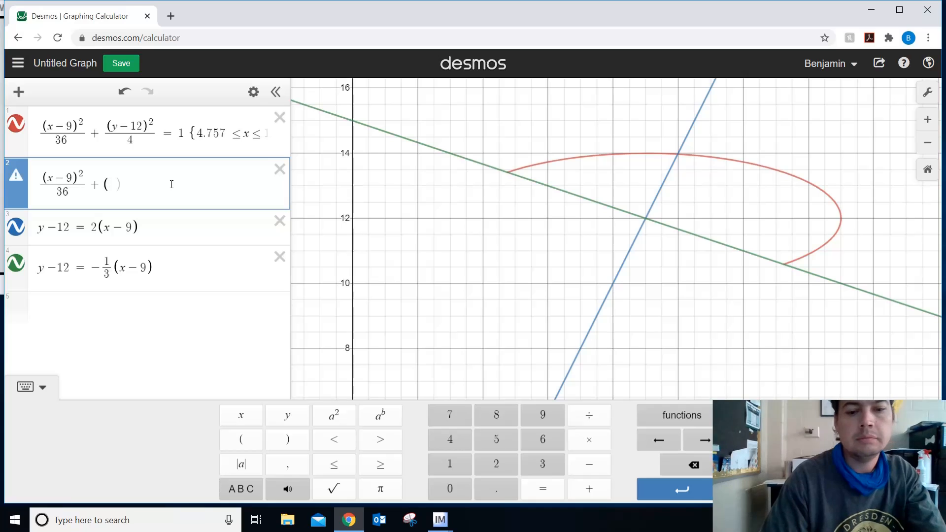
pyautogui.write('-12)')
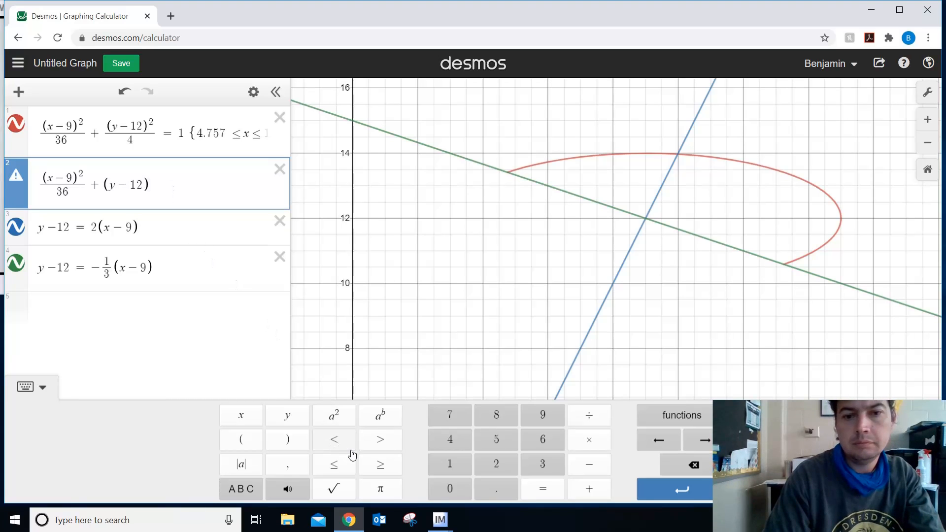
pyautogui.click(370, 417)
pyautogui.write('2')
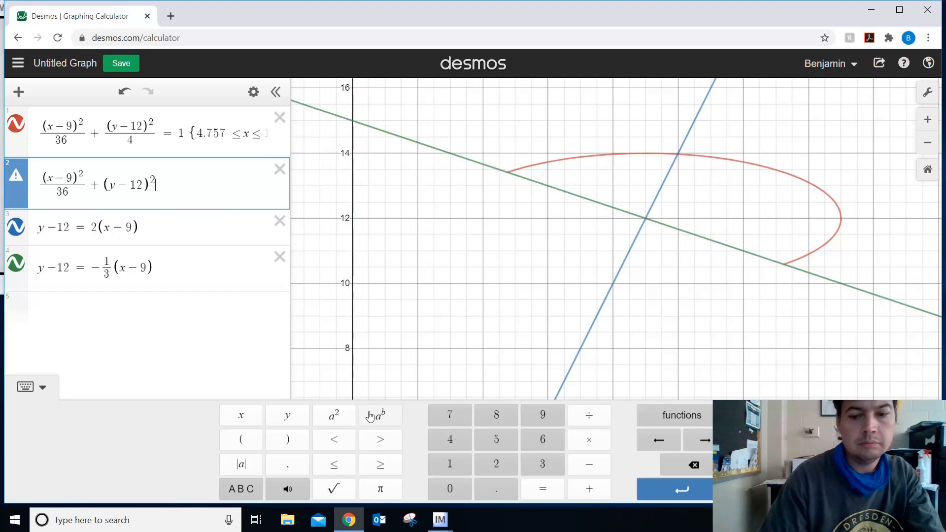
pyautogui.press('Right')
pyautogui.write('/4')
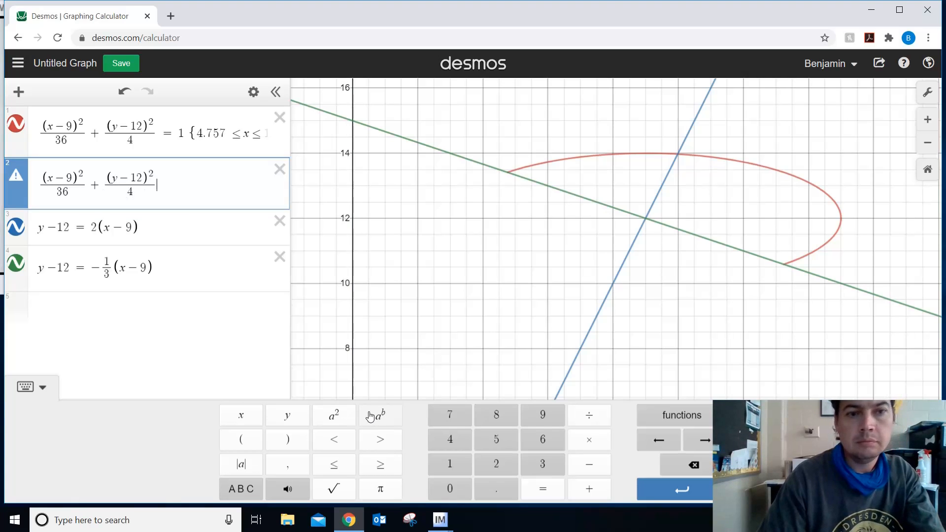
pyautogui.write('=1')
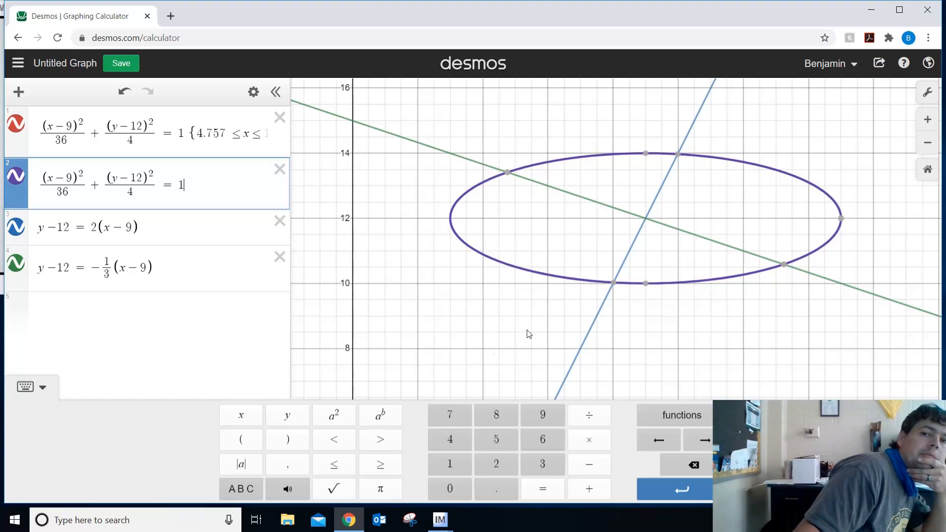
# Restrict the second ellipse to {8.014 ≤ x ≤ 13.243}, with a single pair of braces around the condition.
pyautogui.moveTo(616, 285)
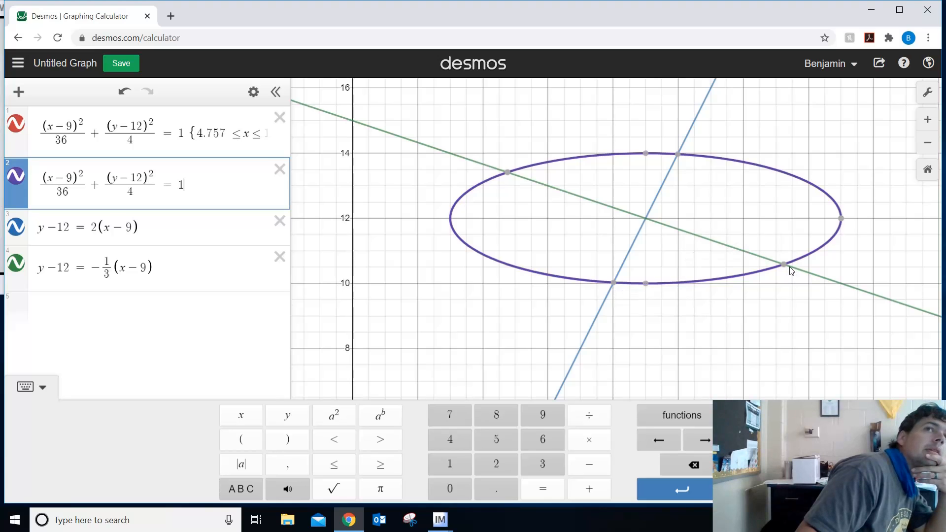
pyautogui.moveTo(785, 271)
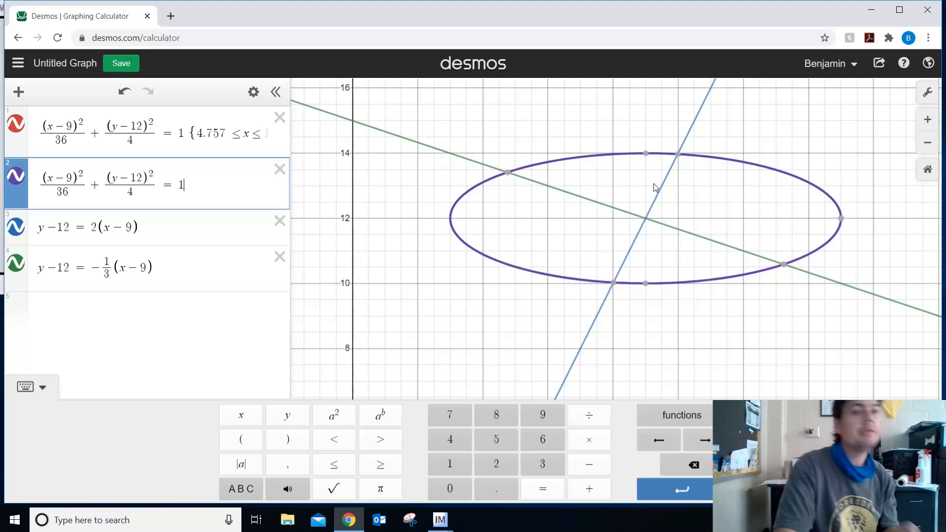
pyautogui.write('{')
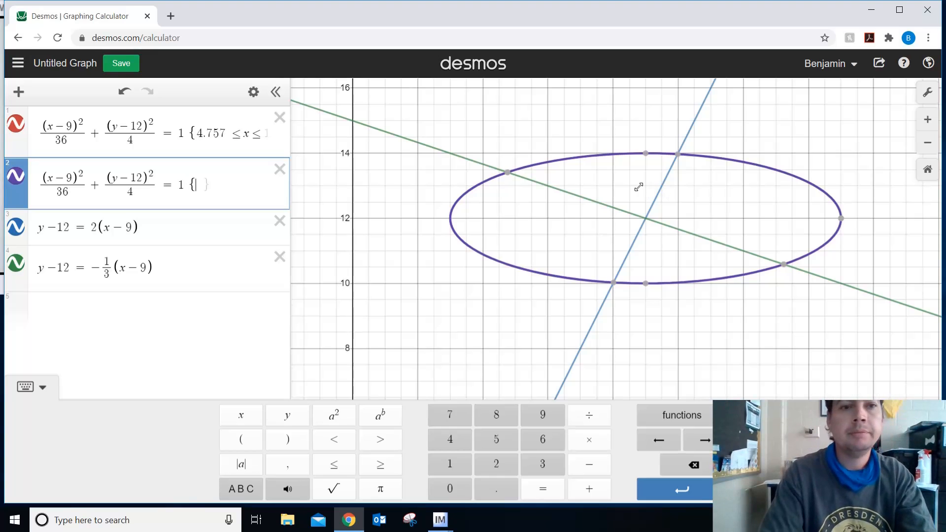
pyautogui.click(639, 189)
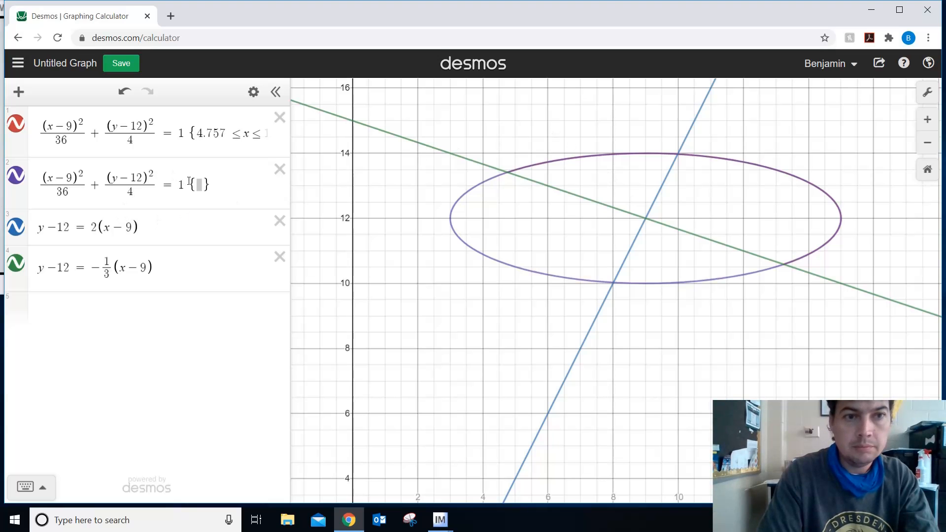
pyautogui.click(200, 184)
pyautogui.write('8.')
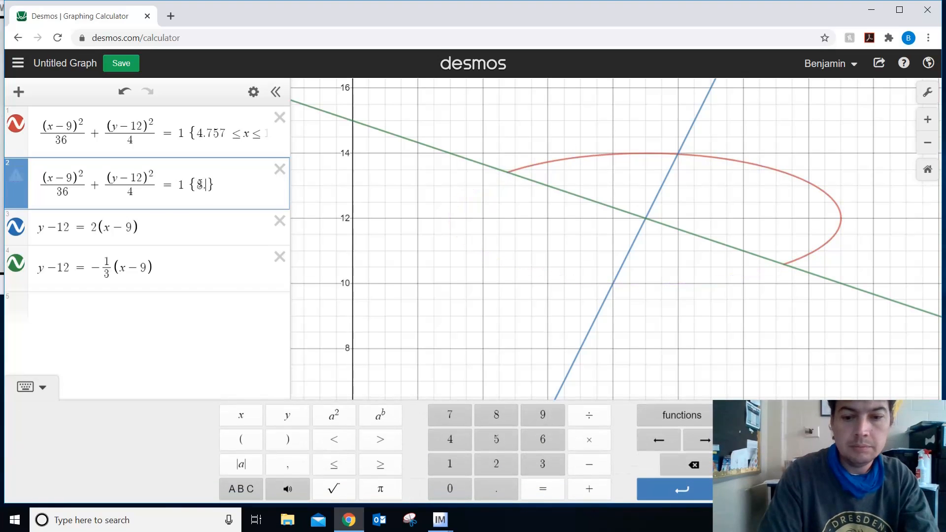
pyautogui.write('014')
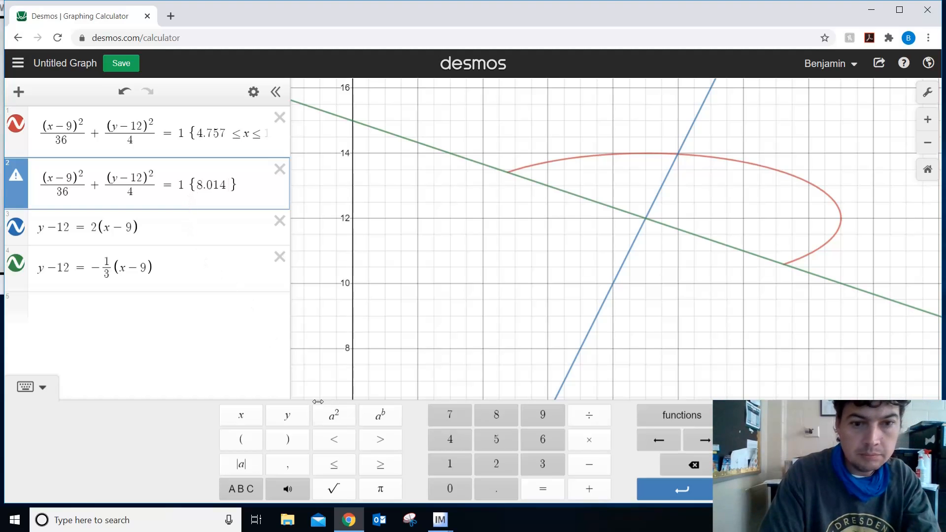
pyautogui.click(344, 463)
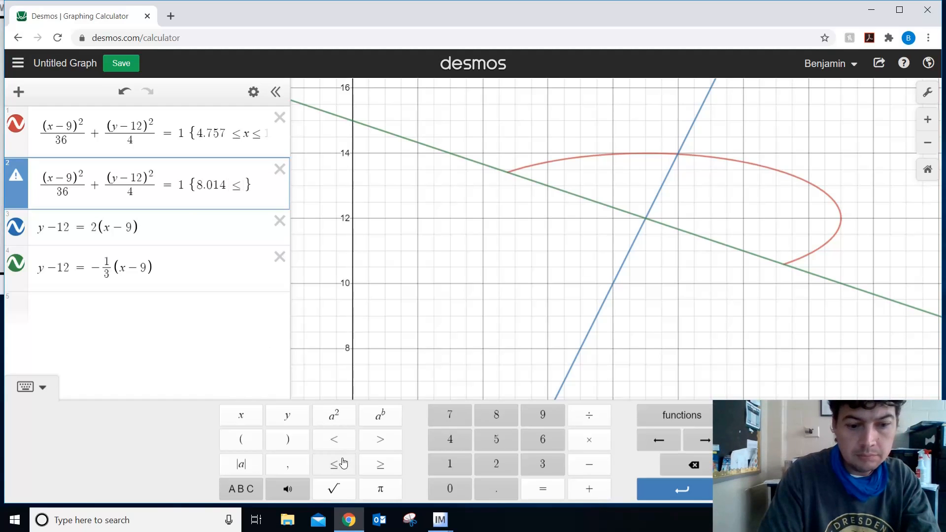
pyautogui.write('x')
pyautogui.click(343, 463)
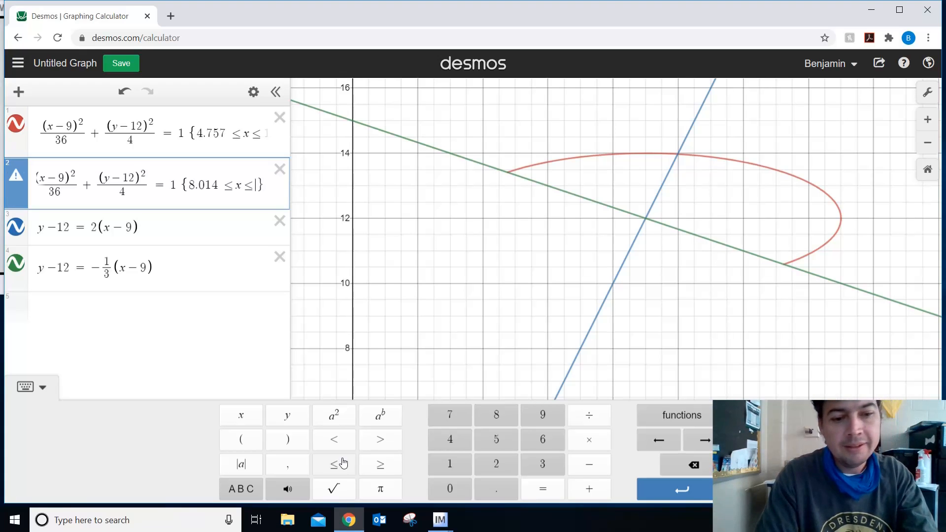
pyautogui.write('13.243 } ')
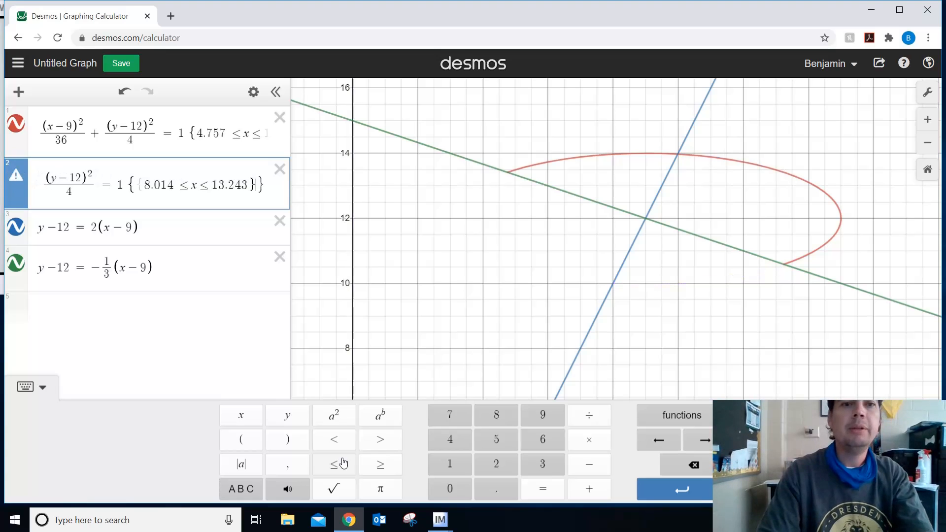
pyautogui.write('}')
pyautogui.press('BackSpace')
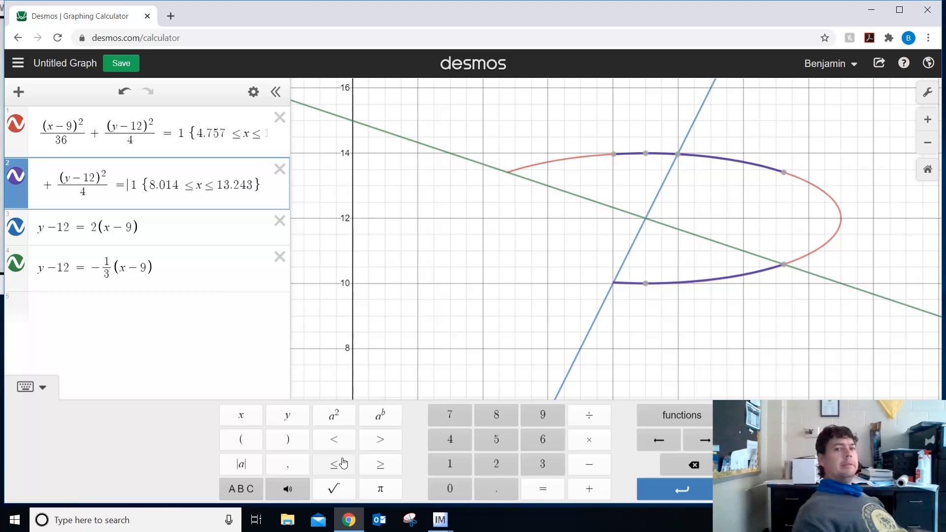
# Add the restriction {10 ≤ y ≤ 10.596} after the second ellipse's x restriction.
pyautogui.press('Right')
pyautogui.press('Right')
pyautogui.press('Right')
pyautogui.press('Right')
pyautogui.press('Right')
pyautogui.press('Right')
pyautogui.press('Right')
pyautogui.press('Right')
pyautogui.press('Right')
pyautogui.press('Right')
pyautogui.press('Right')
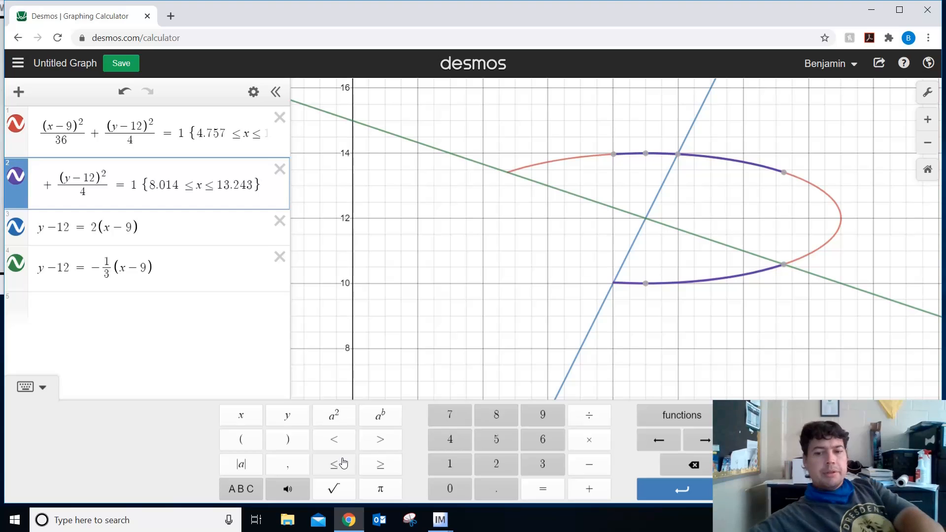
pyautogui.write('{')
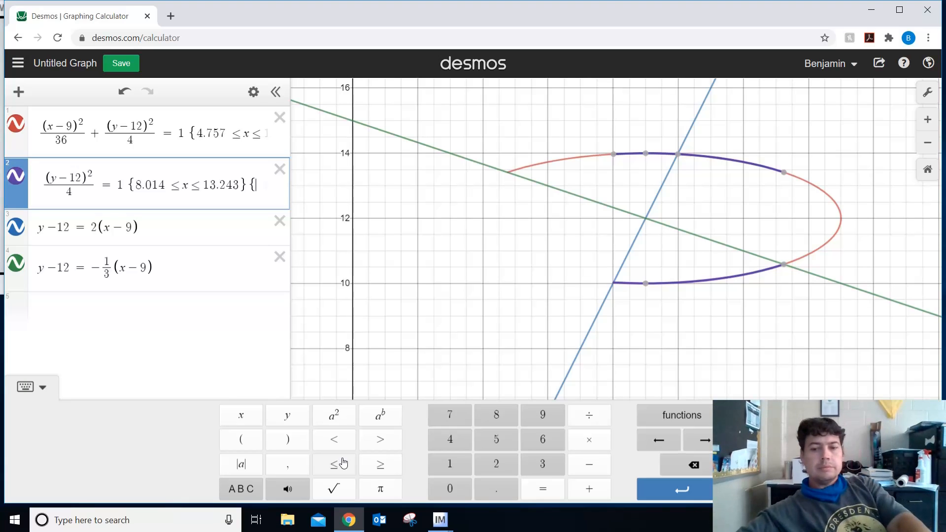
pyautogui.write('10')
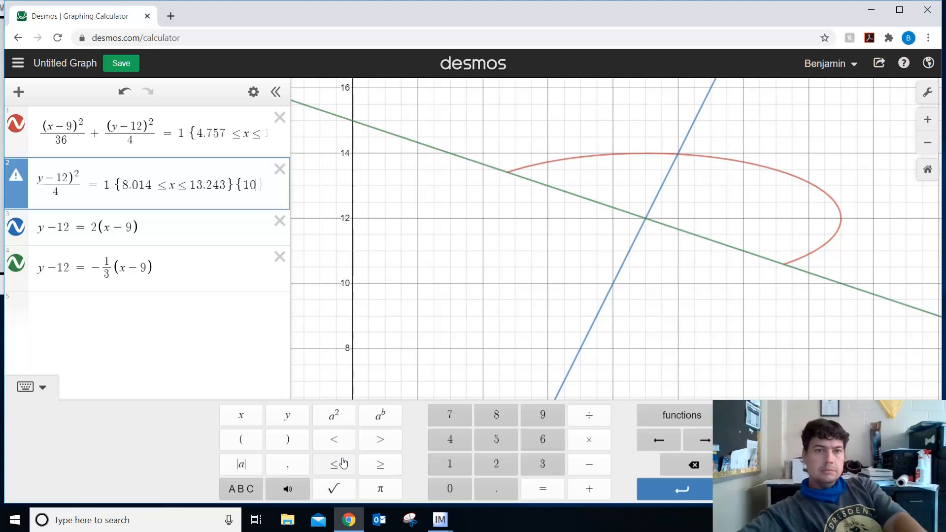
pyautogui.click(344, 463)
pyautogui.write('y')
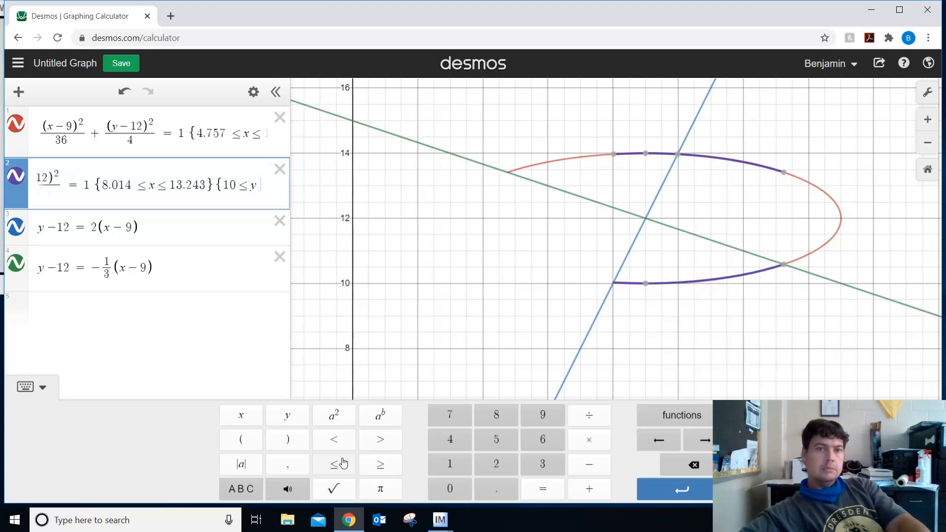
pyautogui.click(343, 464)
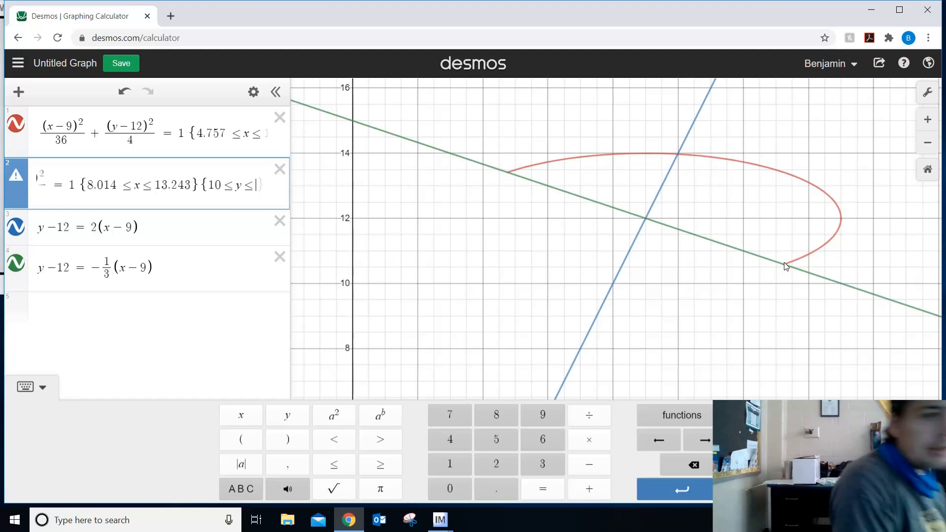
pyautogui.write('10')
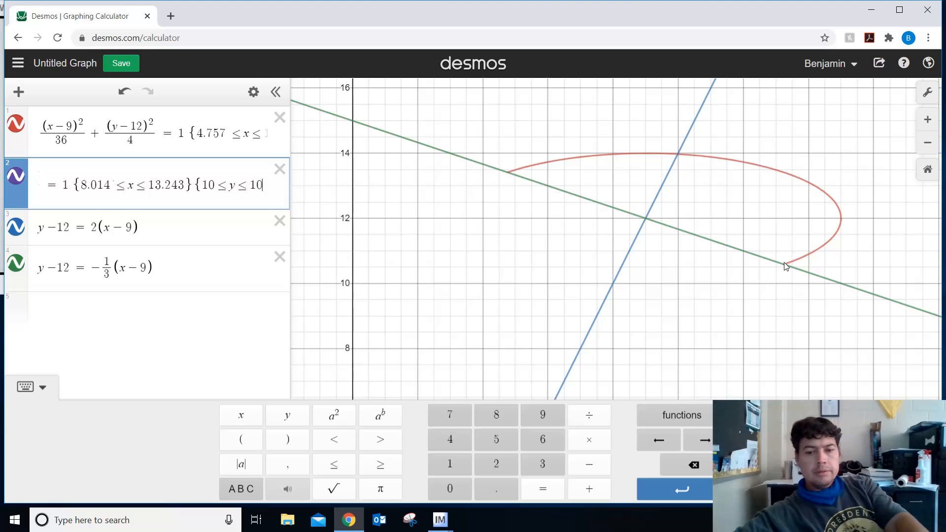
pyautogui.write('.596')
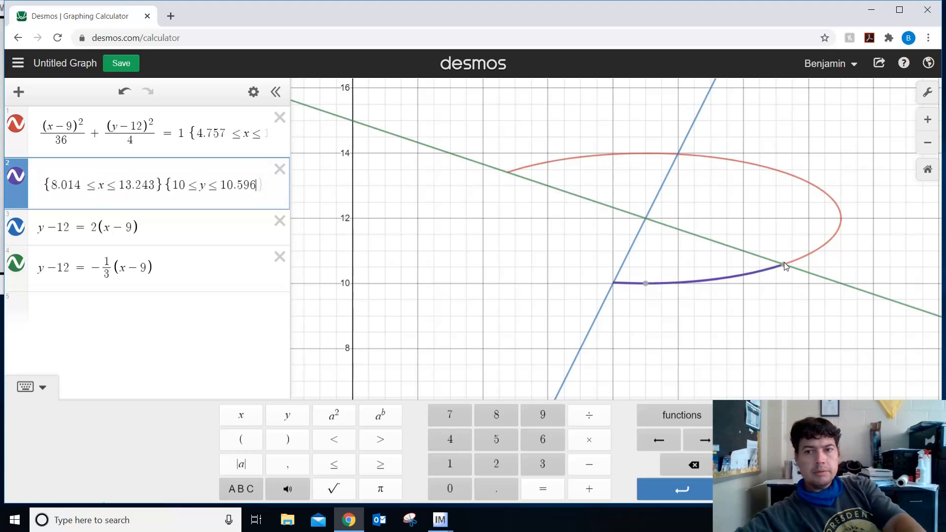
pyautogui.press('Right')
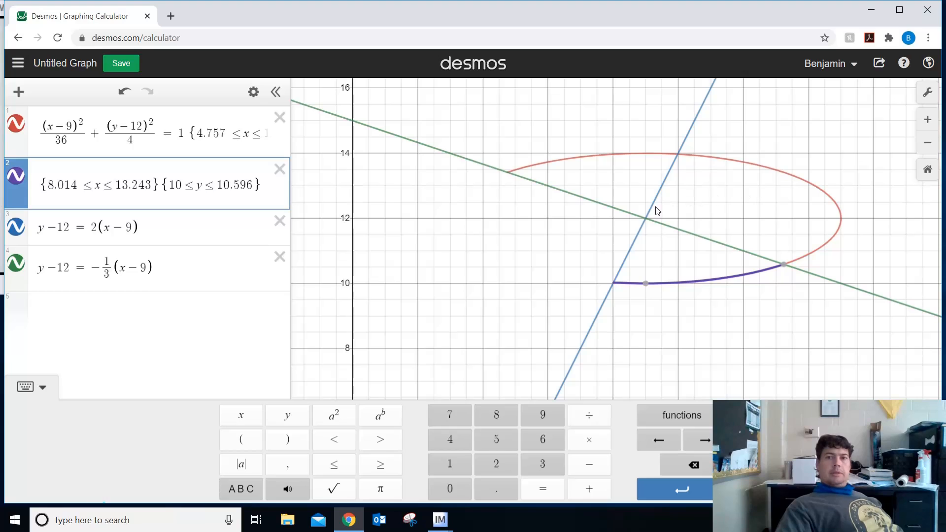
# Read the coordinates where the line y−12 = 2(x−9) crosses the other centre line and the upper ellipse arc.
pyautogui.click(646, 221)
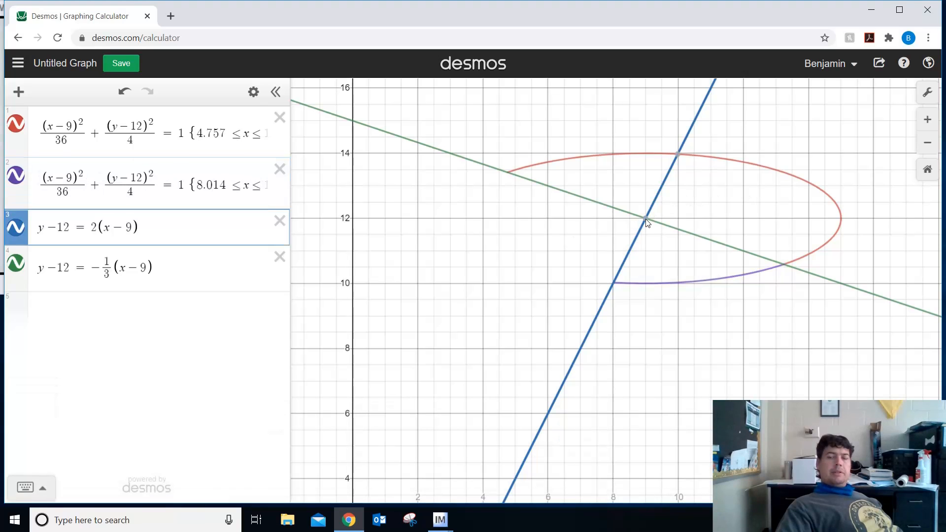
pyautogui.click(646, 220)
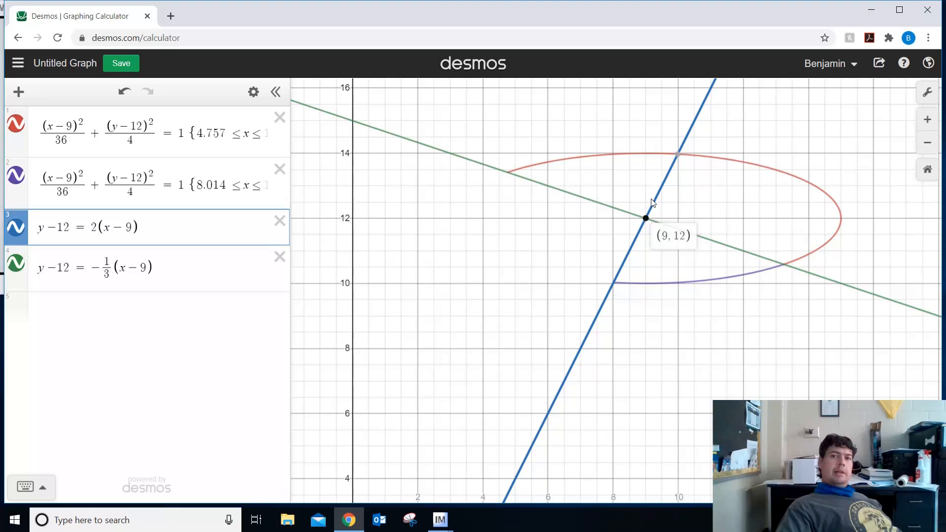
pyautogui.click(679, 155)
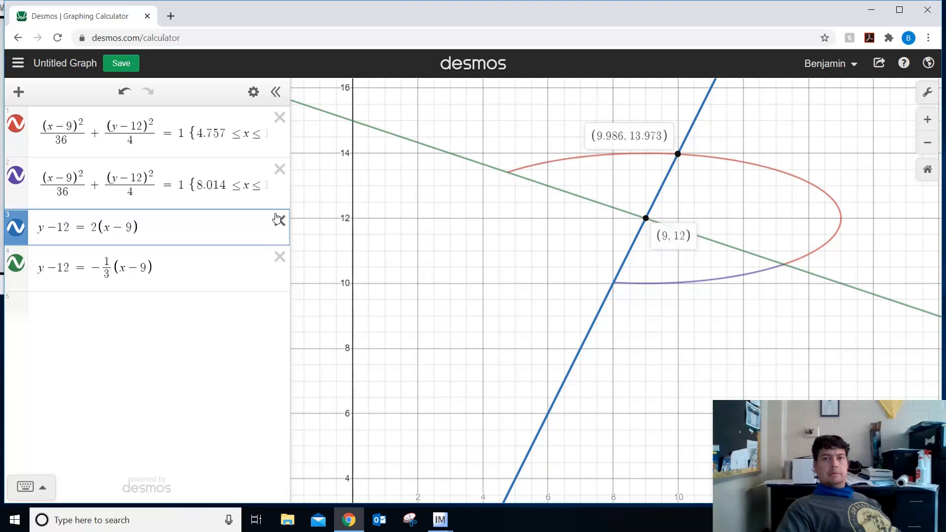
# Try restricting the line y−12 = 2(x−9) to {9 ≤ x ≤ 9.986}.
pyautogui.click(170, 242)
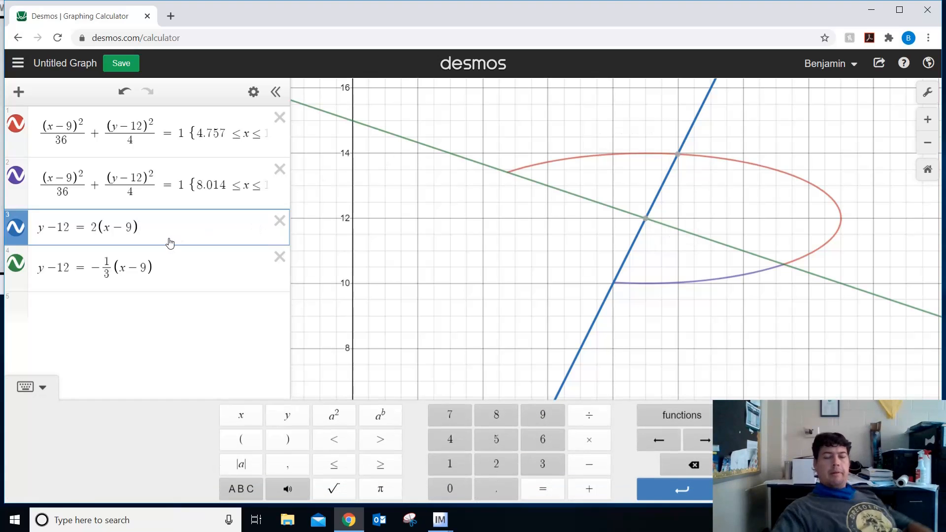
pyautogui.write('{9')
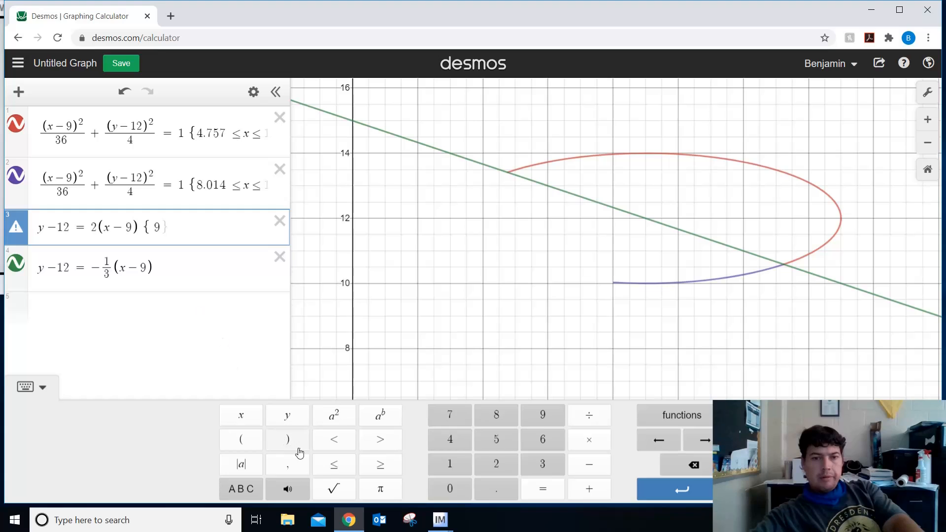
pyautogui.click(333, 464)
pyautogui.write('x_')
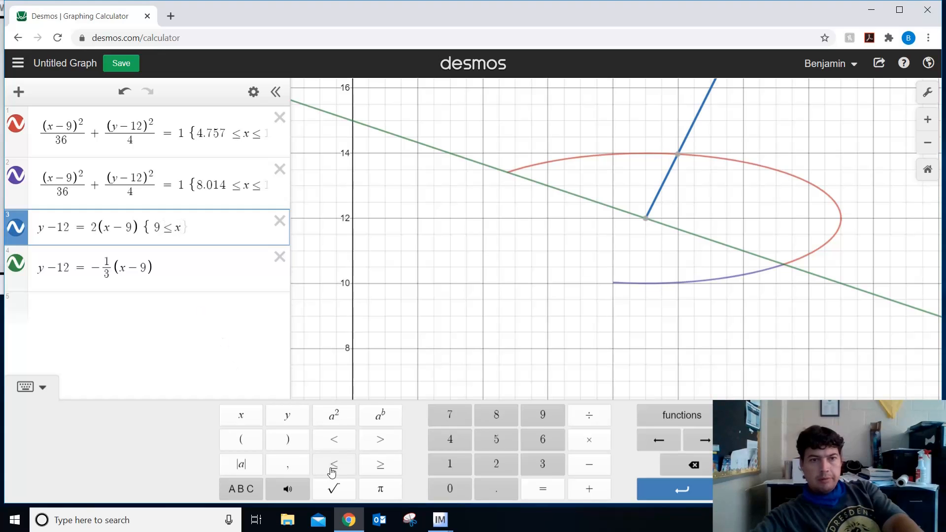
pyautogui.write('9.986')
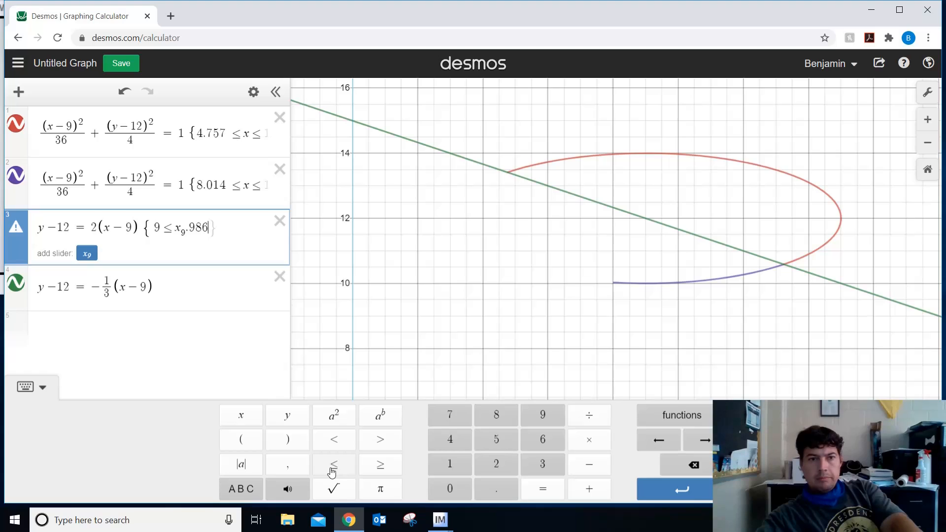
pyautogui.press('BackSpace')
pyautogui.press('BackSpace')
pyautogui.press('BackSpace')
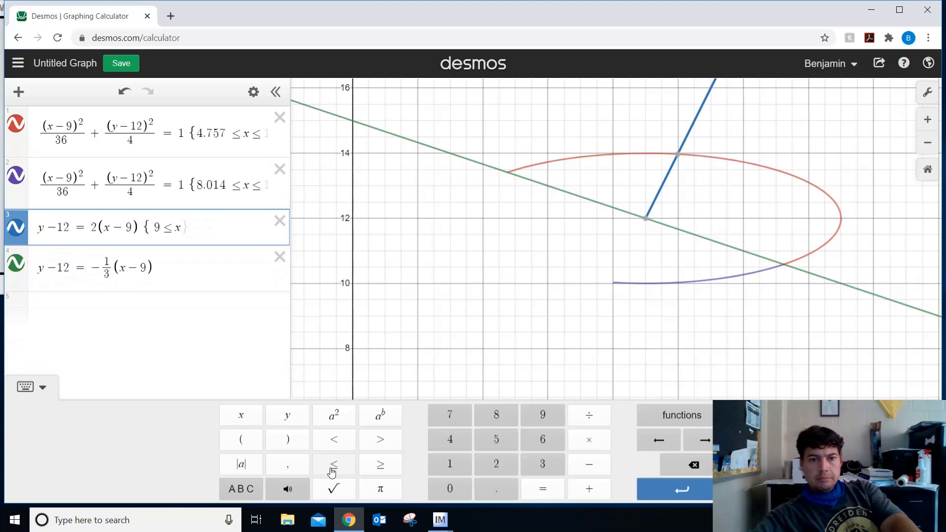
pyautogui.click(332, 467)
pyautogui.write('9.986')
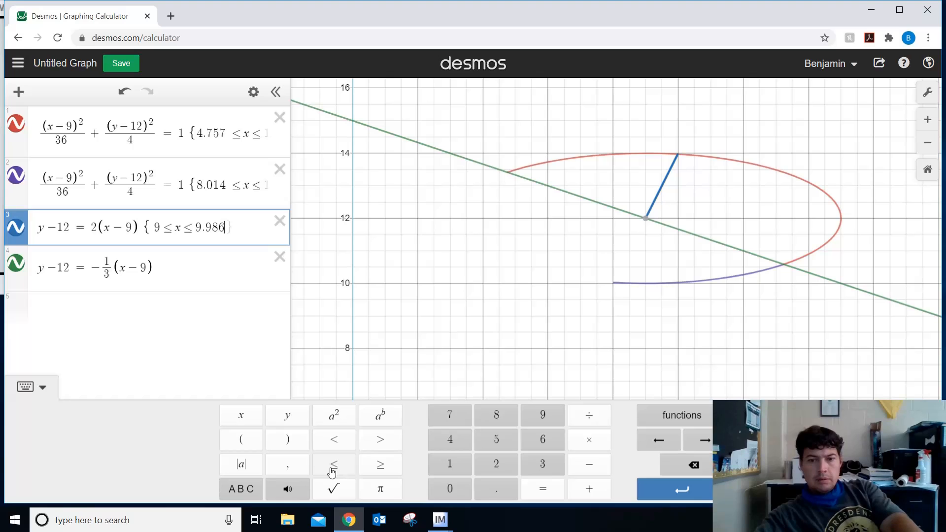
pyautogui.write('}')
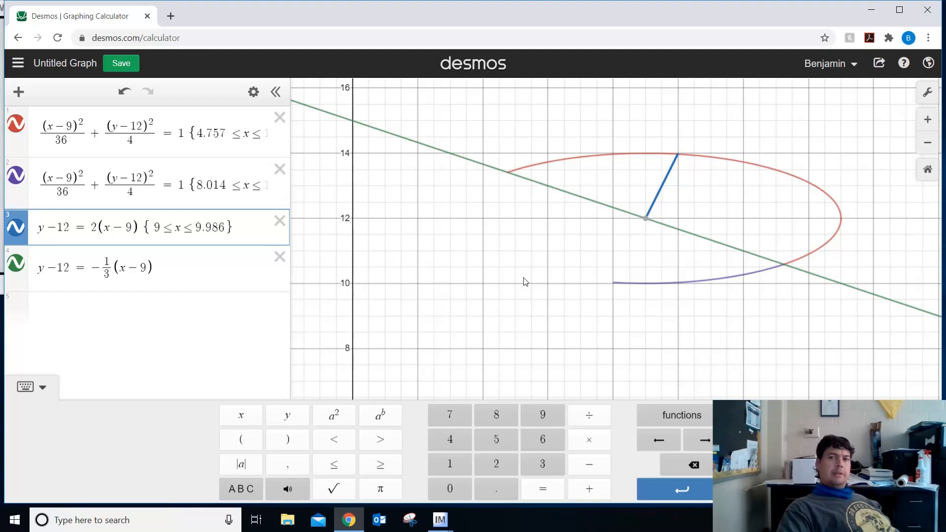
# Delete the condition 9 ≤ x ≤ 9.986 from inside the braces of the line y−12 = 2(x−9).
pyautogui.press('BackSpace')
pyautogui.press('BackSpace')
pyautogui.press('BackSpace')
pyautogui.press('BackSpace')
pyautogui.press('BackSpace')
pyautogui.press('BackSpace')
pyautogui.press('BackSpace')
pyautogui.press('BackSpace')
pyautogui.press('BackSpace')
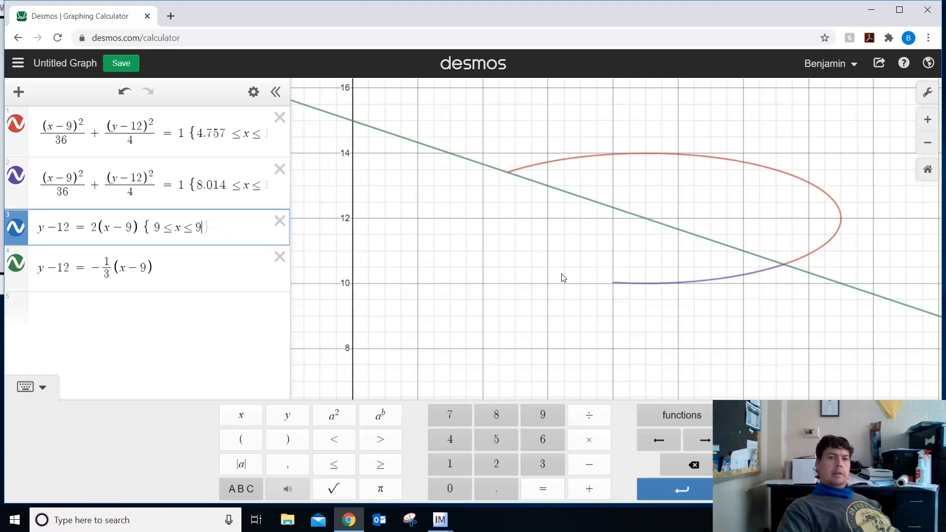
pyautogui.press('BackSpace')
pyautogui.press('BackSpace')
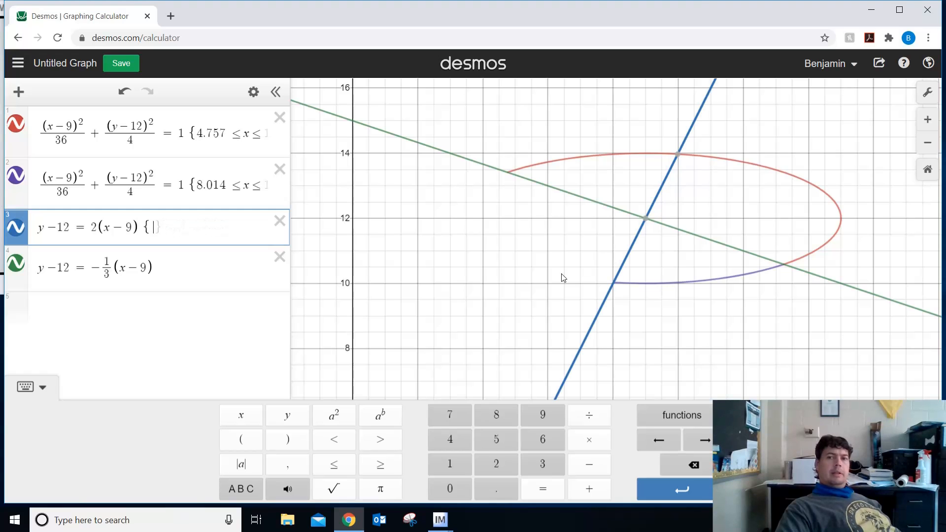
# Restrict the line y−12 = 2(x−9) to {8.014 ≤ x ≤ 9}, from the lower arc's end to the ellipse centre.
pyautogui.moveTo(646, 221)
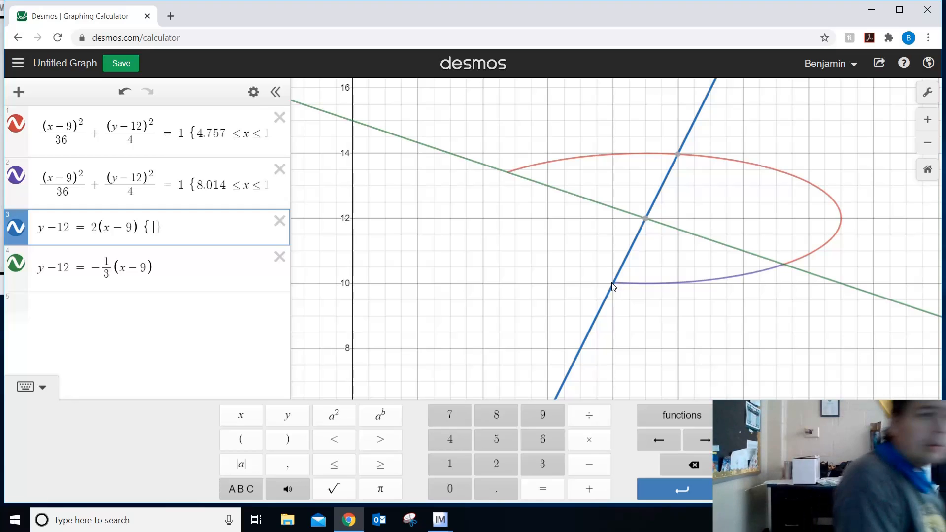
pyautogui.write('8.')
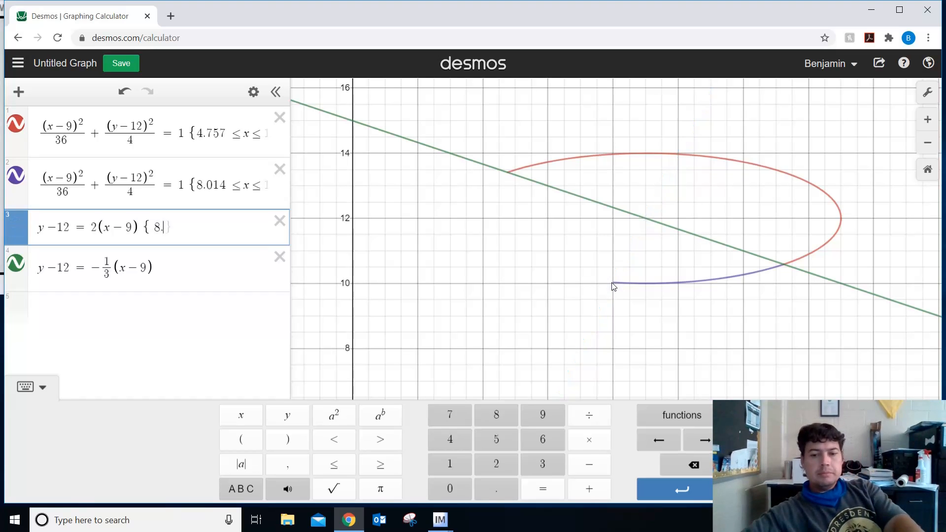
pyautogui.write('014')
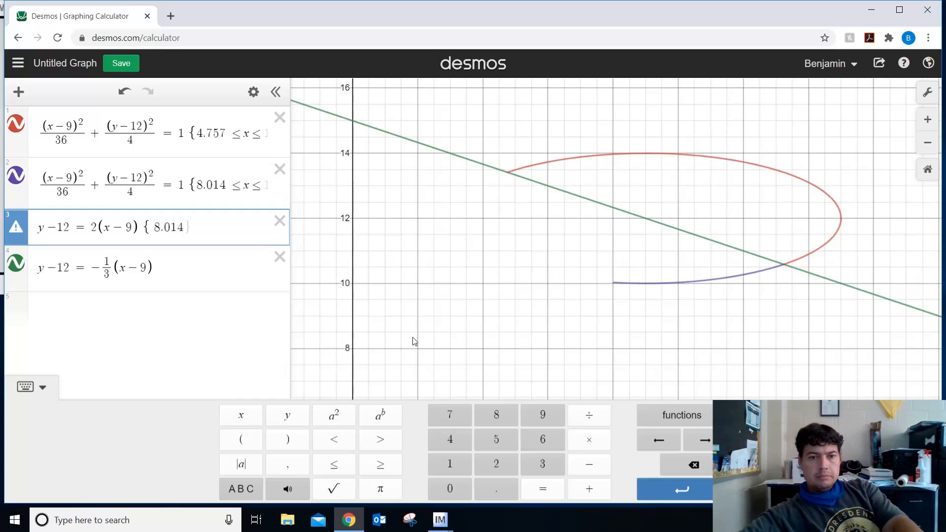
pyautogui.click(347, 464)
pyautogui.write('x-')
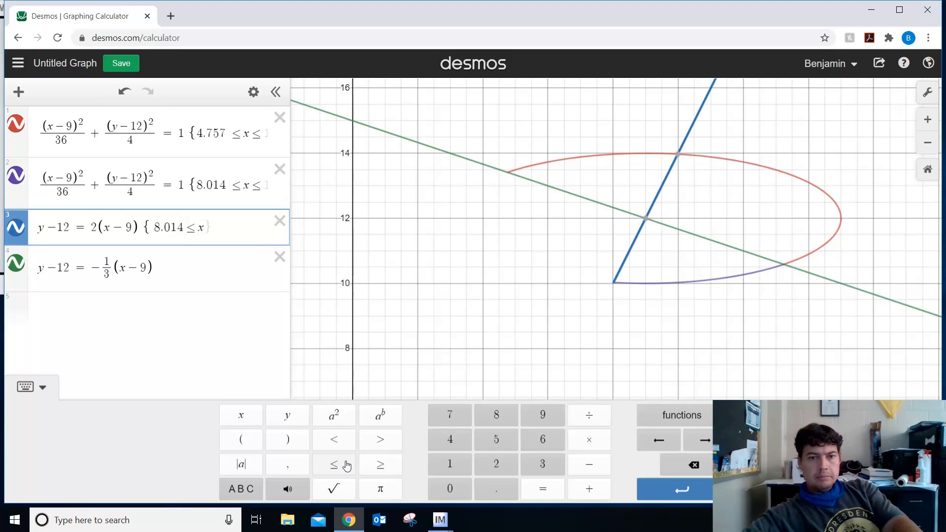
pyautogui.write('9')
pyautogui.press('BackSpace')
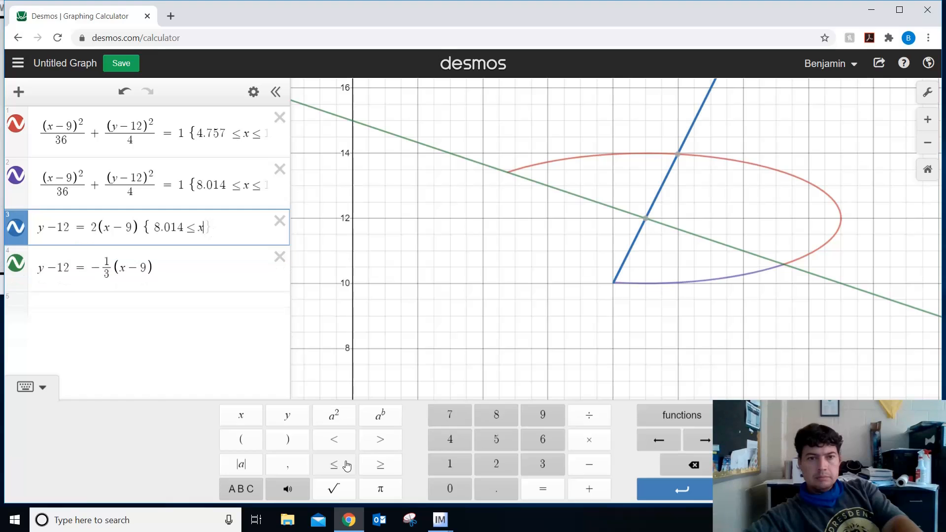
pyautogui.write('9')
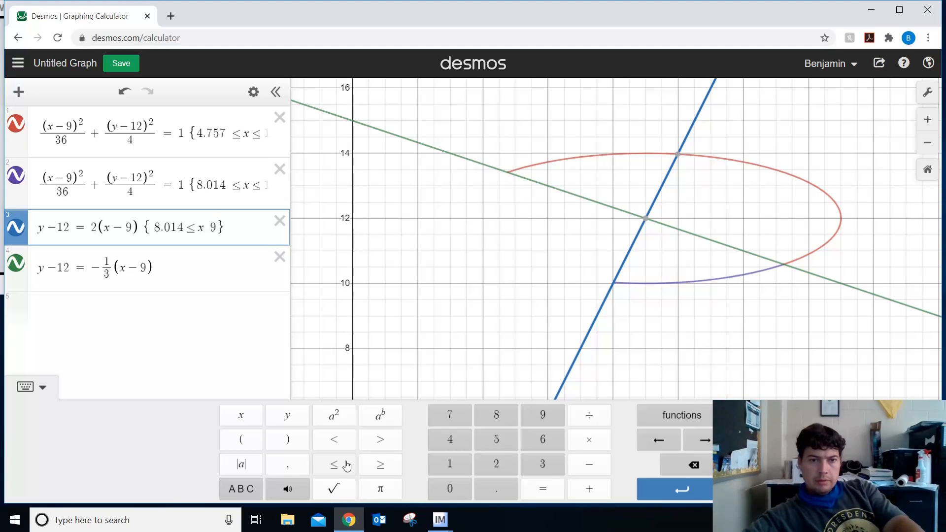
pyautogui.click(347, 465)
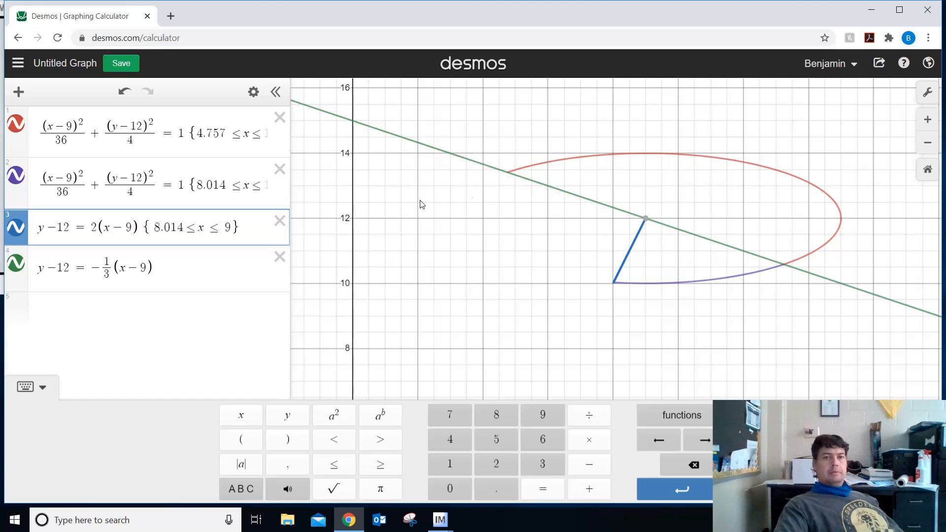
# Restrict the line y−12 = −1/3(x−9) to {4.757 ≤ x ≤ 9}, from the upper arc's end to the ellipse centre.
pyautogui.click(171, 270)
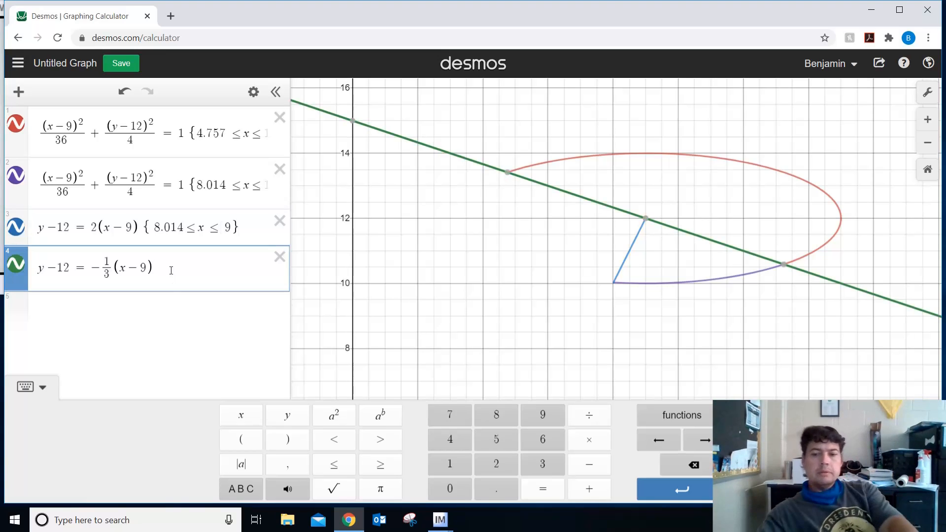
pyautogui.write('{4')
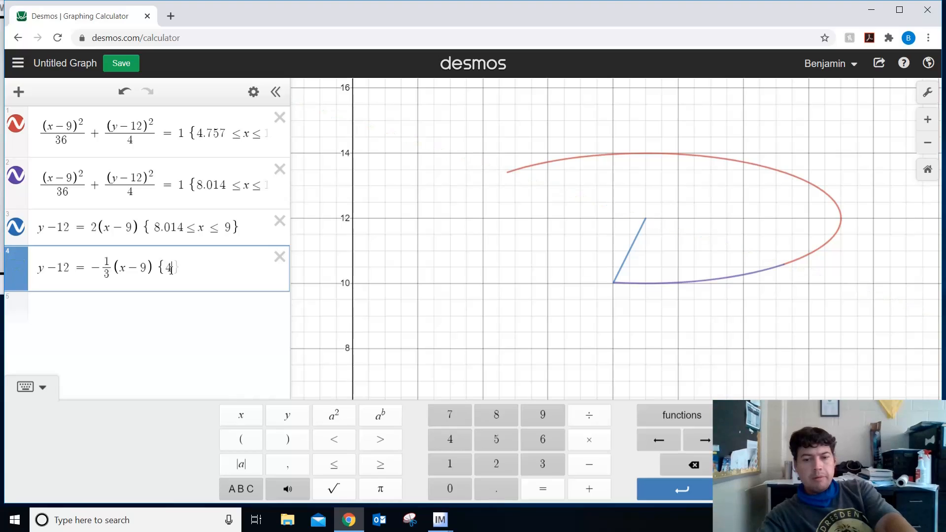
pyautogui.write('.757')
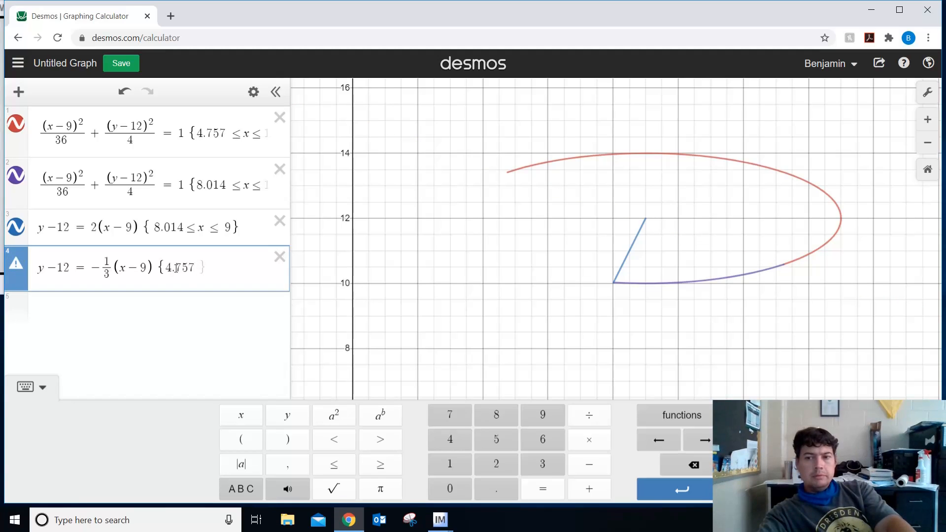
pyautogui.click(338, 465)
pyautogui.write('x')
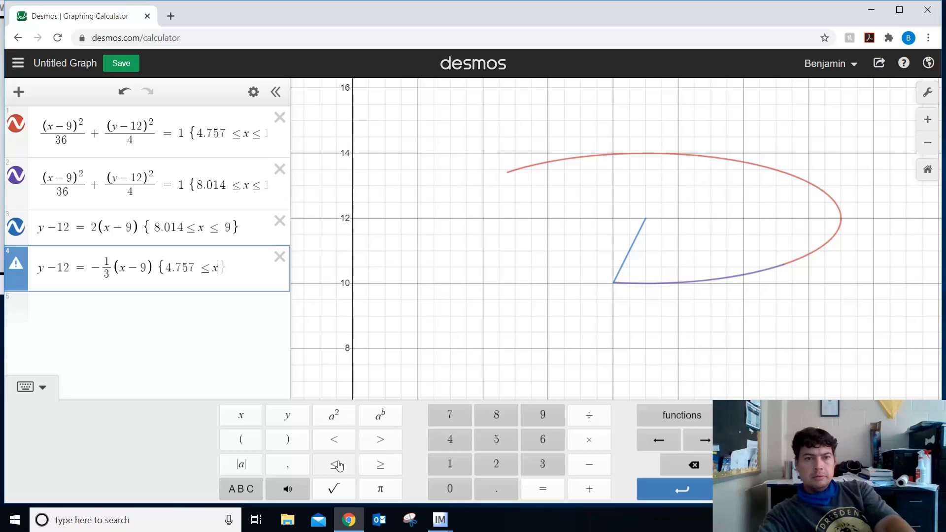
pyautogui.click(338, 465)
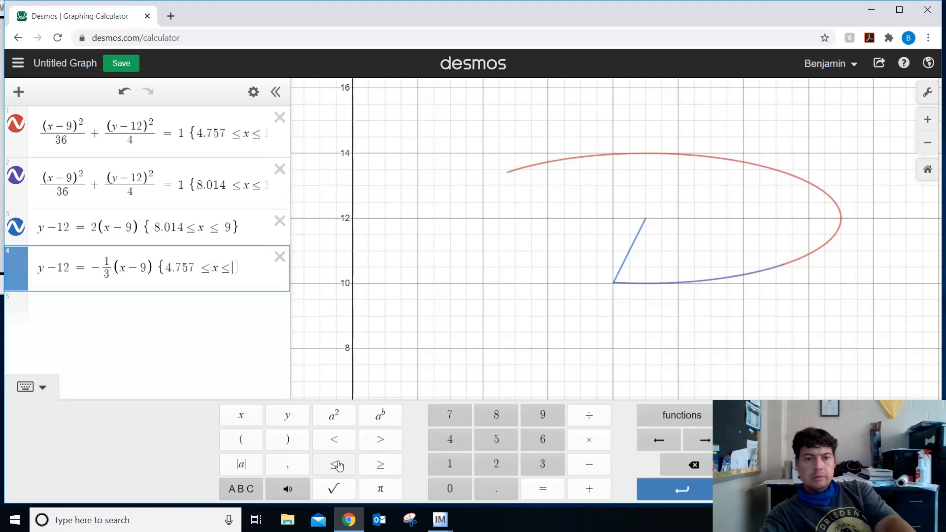
pyautogui.write('9}')
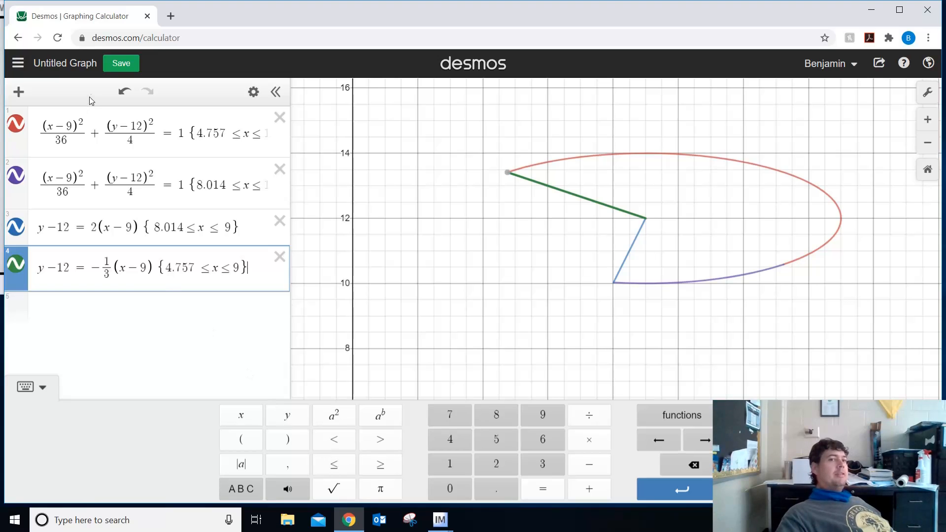
# Save the finished ellipse sector graph.
pyautogui.click(108, 67)
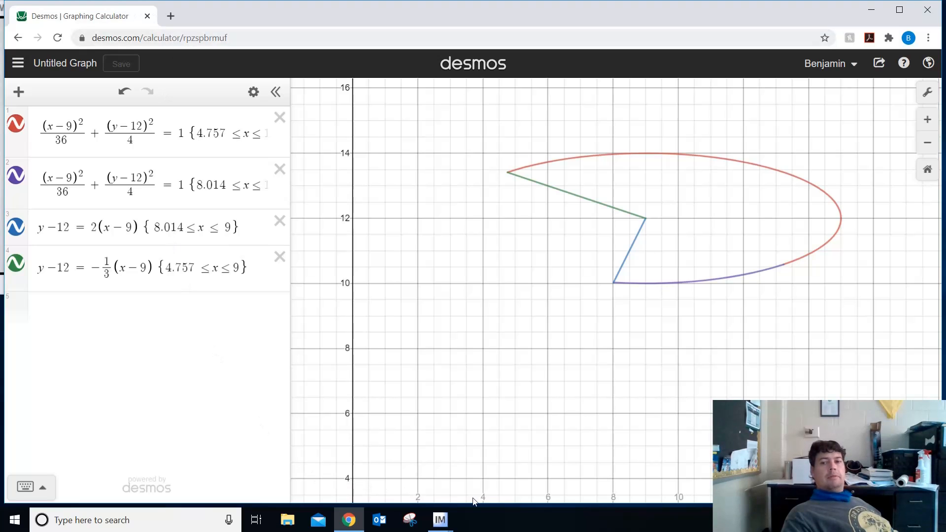
pyautogui.click(788, 520)
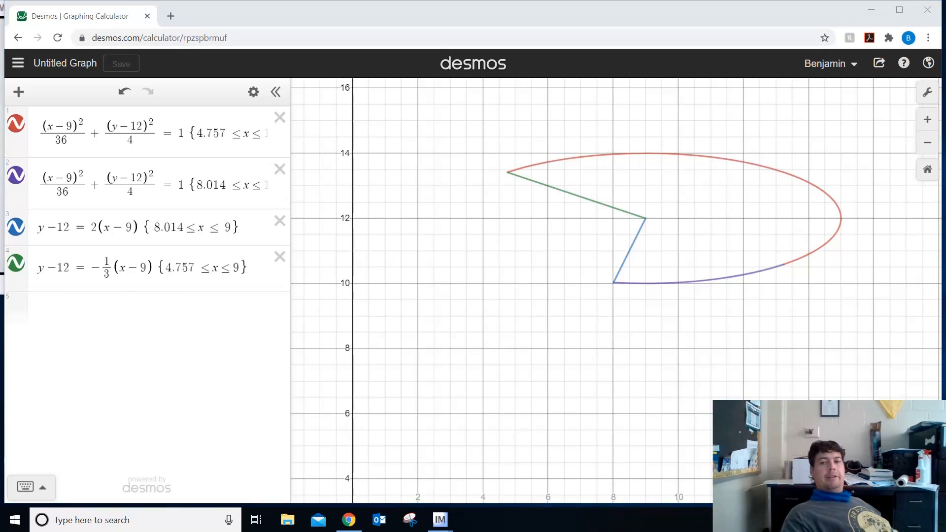